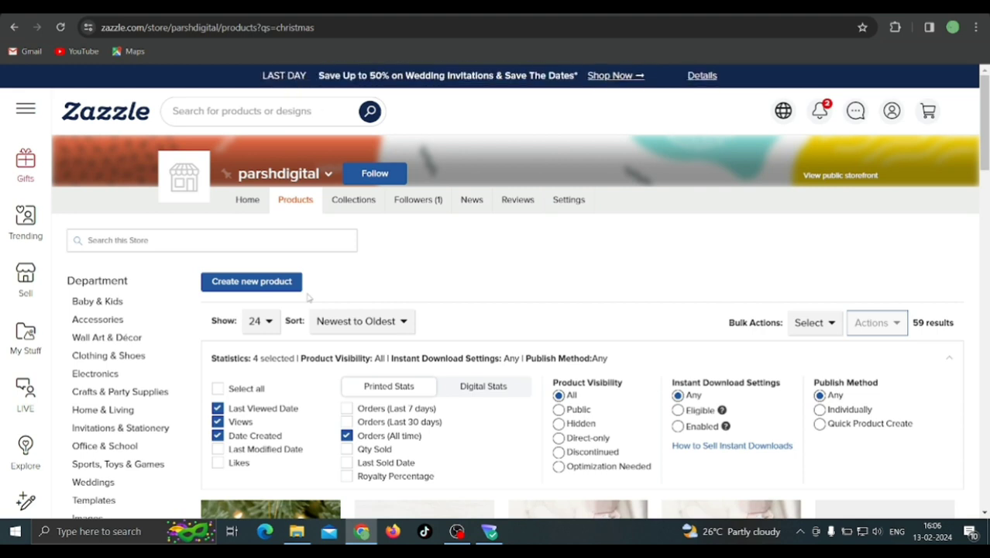
- Create a new product from the blank 5.5" x 6" Notepad - 40 pages and open it for design customization
{"action": "left_click", "coordinate": [262, 284]}
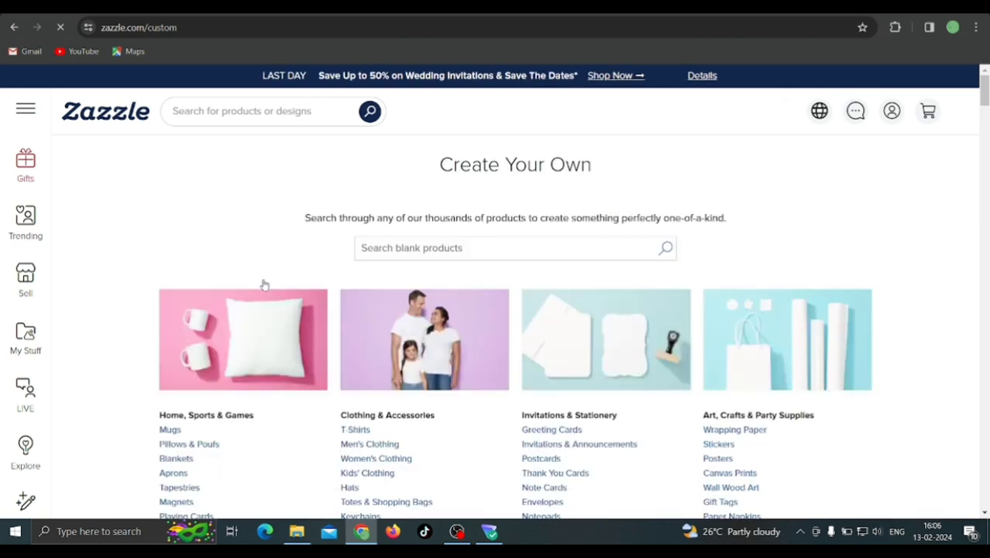
{"action": "scroll", "coordinate": [263, 285], "scroll_direction": "down", "scroll_amount": 3}
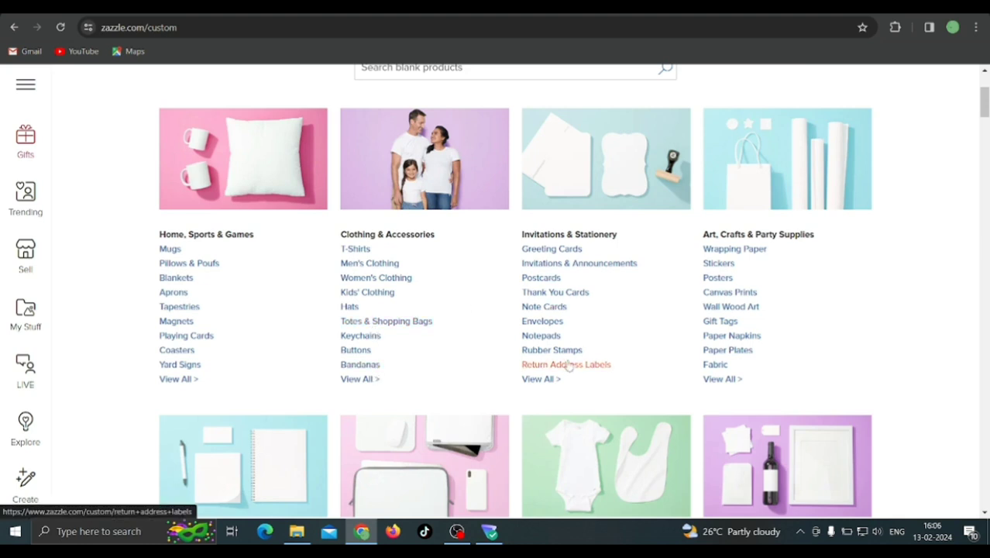
{"action": "left_click", "coordinate": [542, 338]}
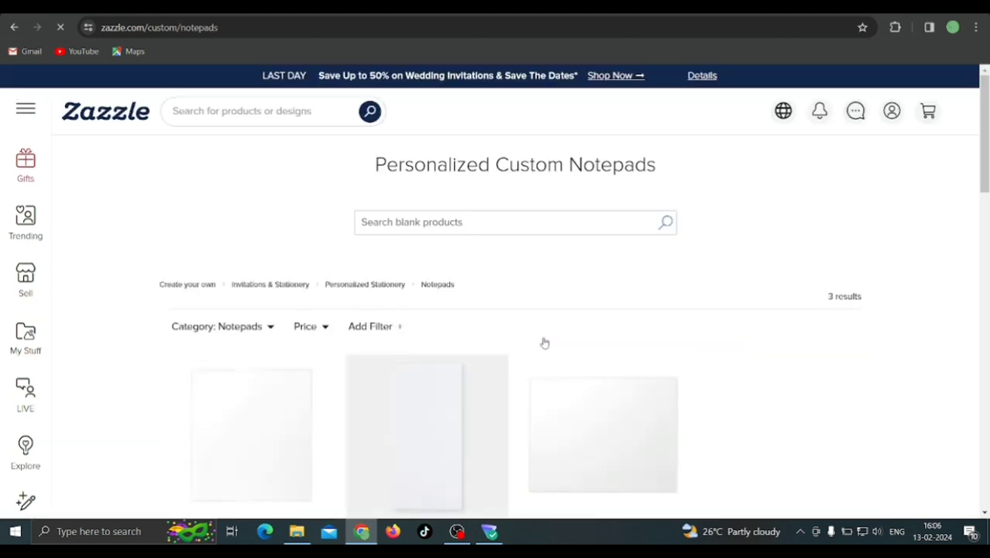
{"action": "scroll", "coordinate": [544, 343], "scroll_direction": "down", "scroll_amount": 2}
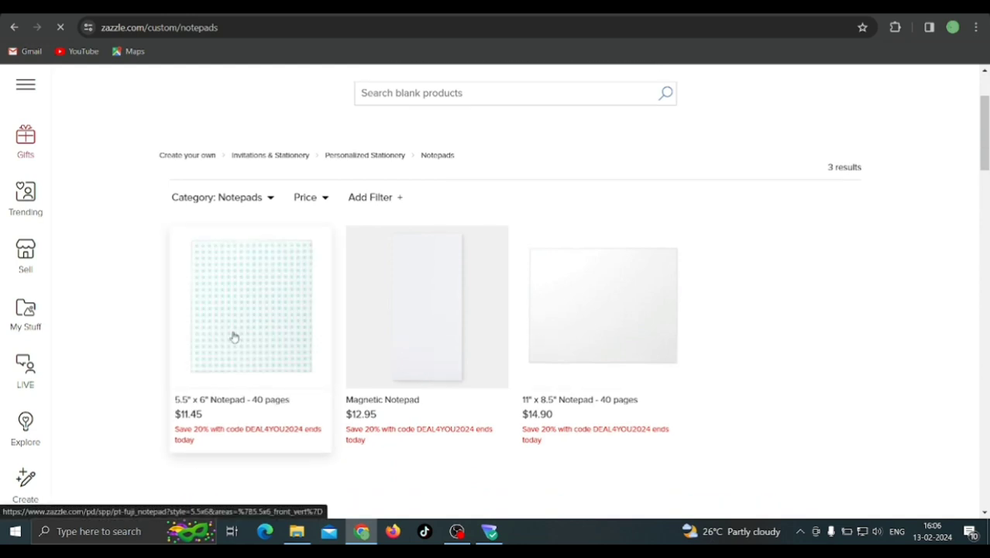
{"action": "left_click", "coordinate": [234, 336]}
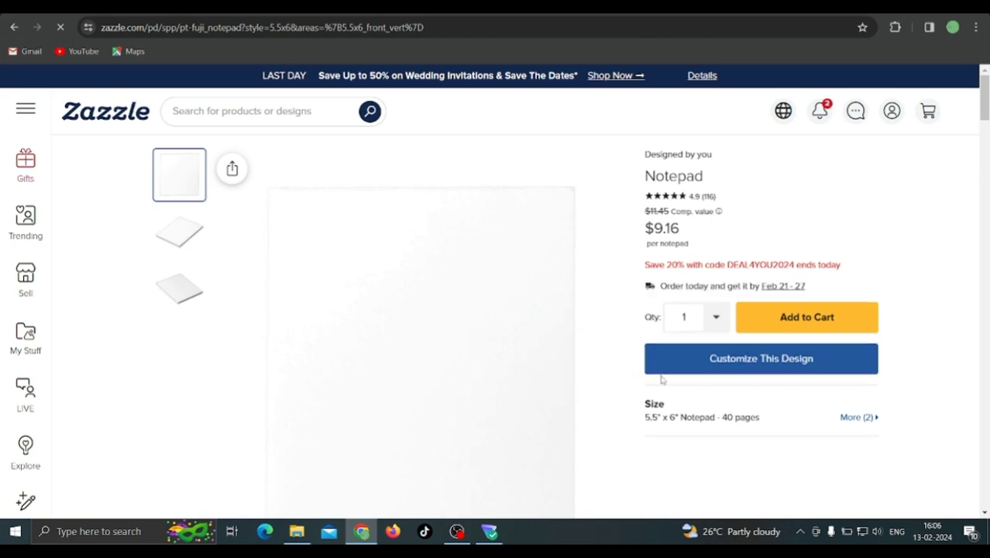
{"action": "left_click", "coordinate": [662, 371]}
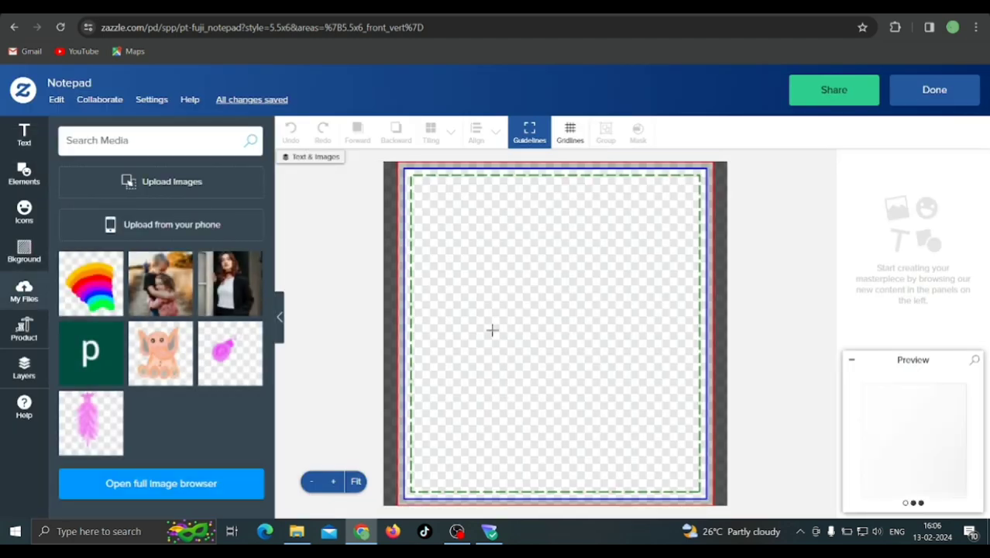
{"action": "left_click", "coordinate": [26, 301]}
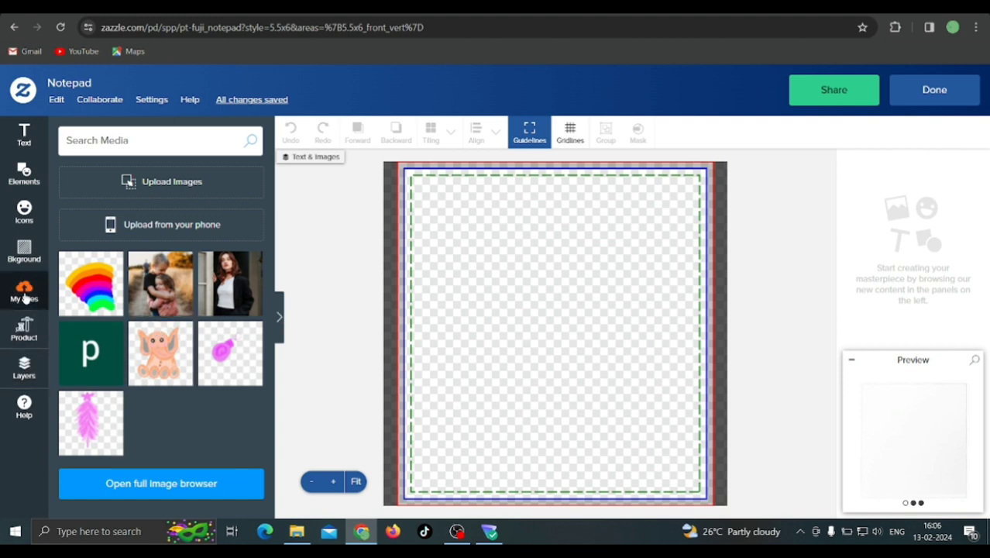
{"action": "left_click", "coordinate": [24, 295]}
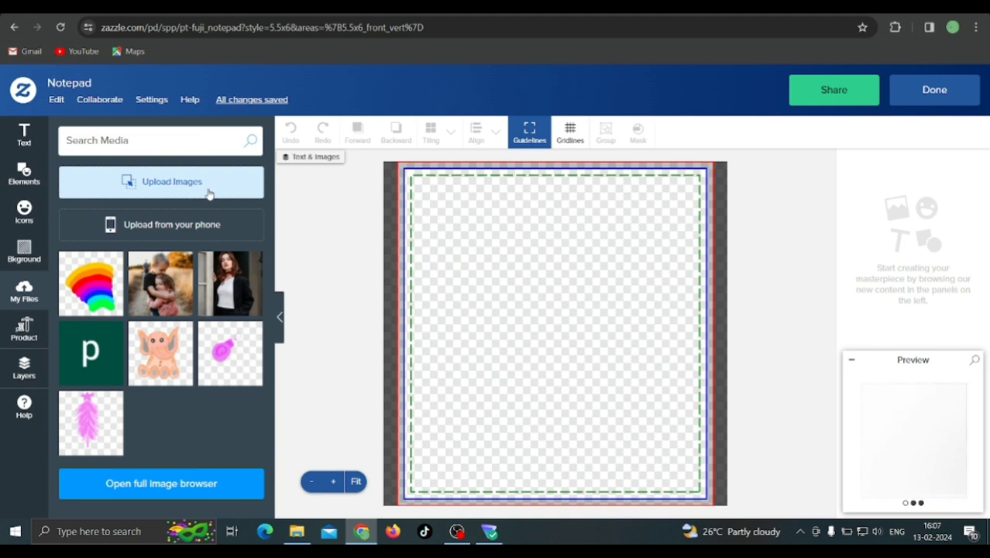
{"action": "left_click", "coordinate": [25, 181]}
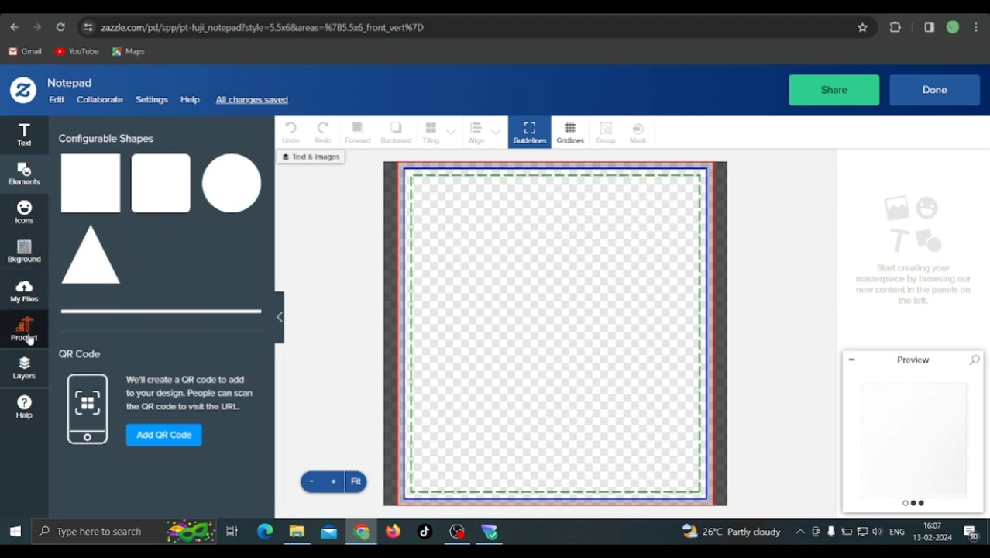
{"action": "left_click", "coordinate": [24, 249]}
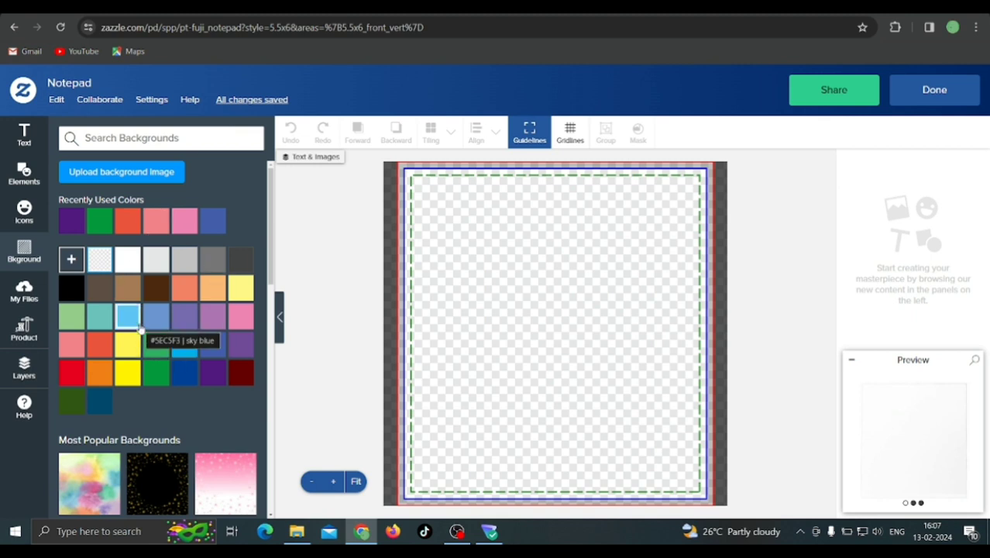
{"action": "left_click", "coordinate": [24, 369]}
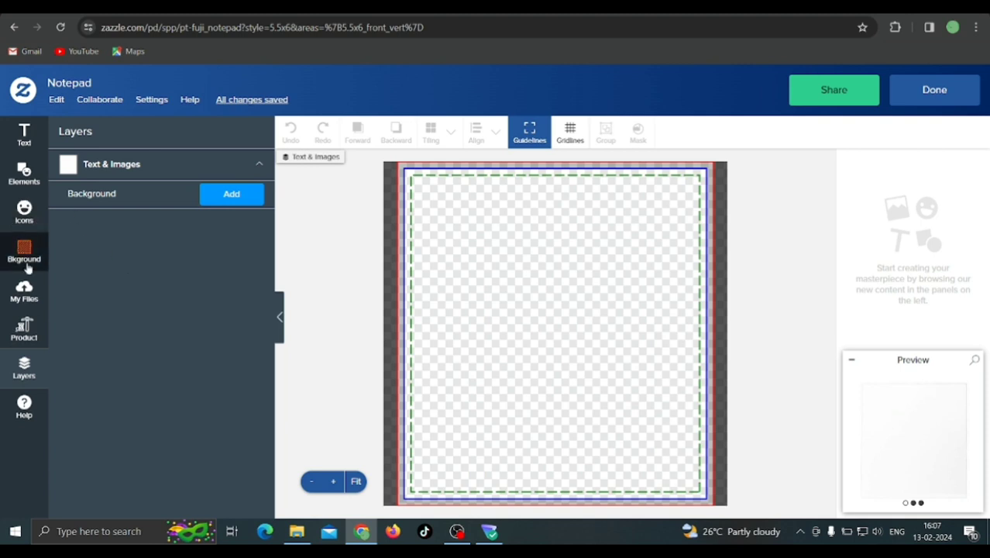
{"action": "left_click", "coordinate": [26, 292]}
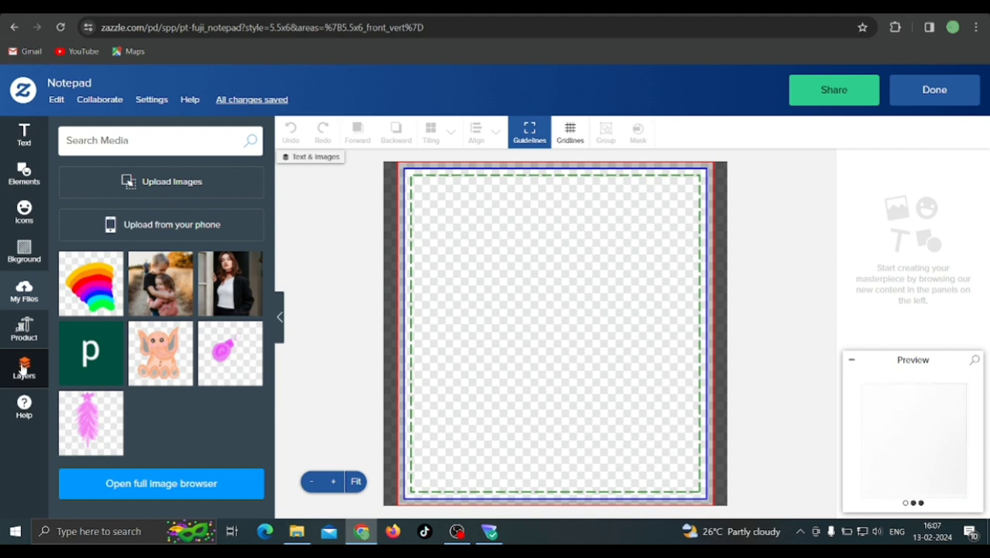
- Set the notepad's background to the pale yellow color swatch
{"action": "left_click", "coordinate": [12, 264]}
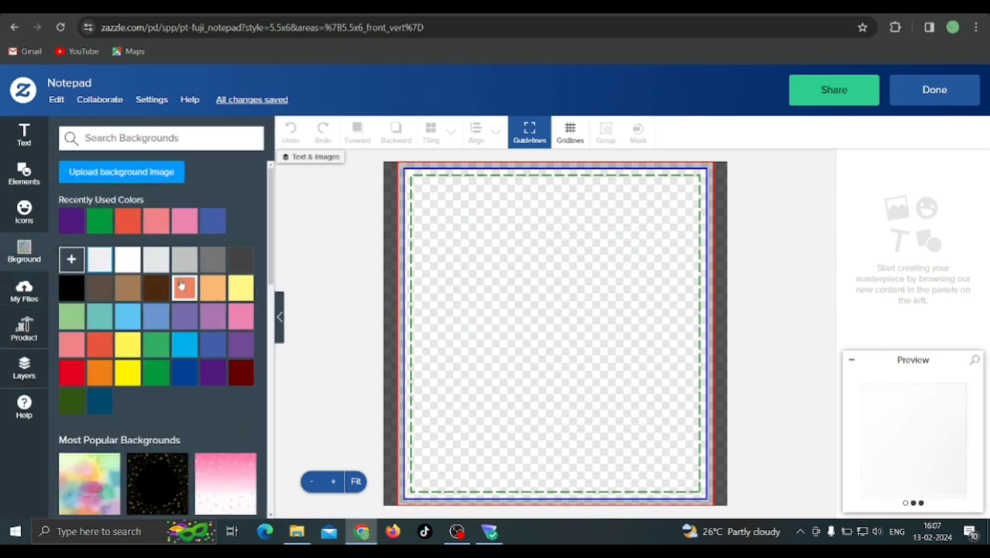
{"action": "left_click", "coordinate": [241, 290]}
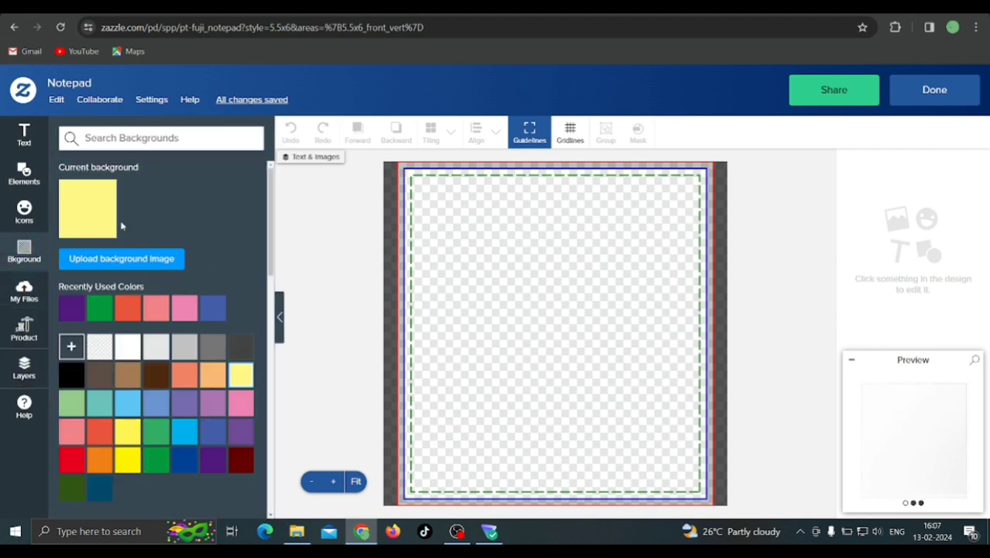
- Add the text "Write your recipes?" to the notepad and move it to the upper part of the page
{"action": "left_click", "coordinate": [23, 133]}
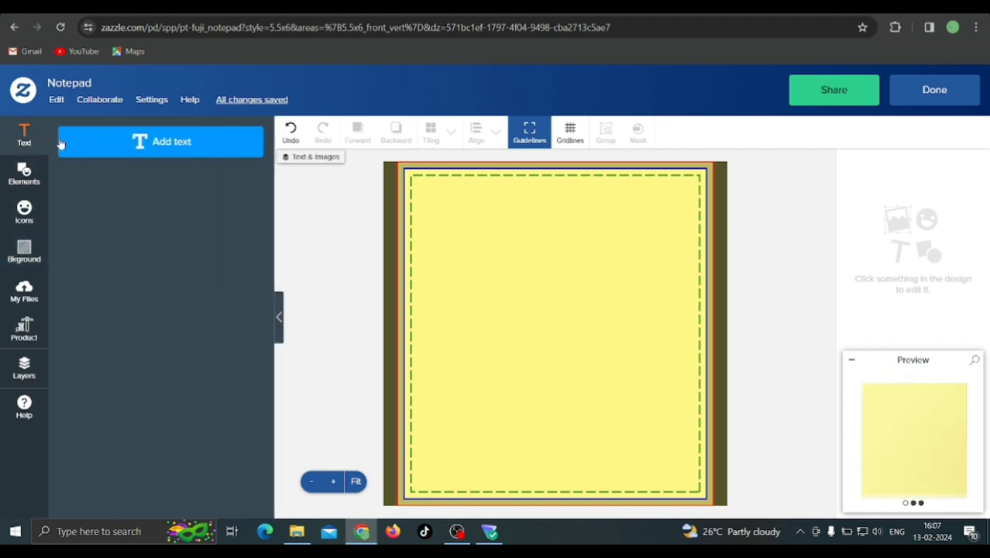
{"action": "left_click", "coordinate": [144, 142]}
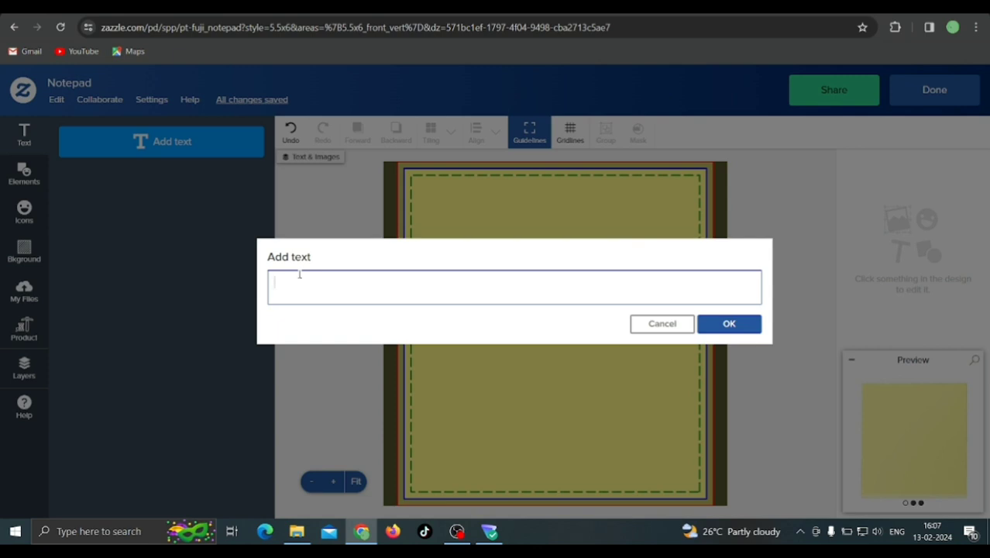
{"action": "type", "text": "Write your recipes?"}
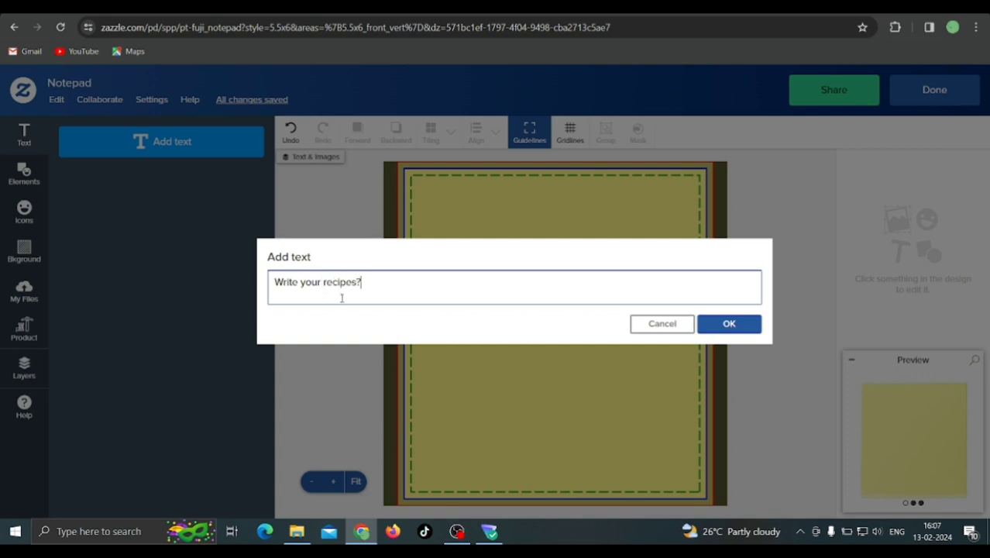
{"action": "left_click", "coordinate": [717, 325]}
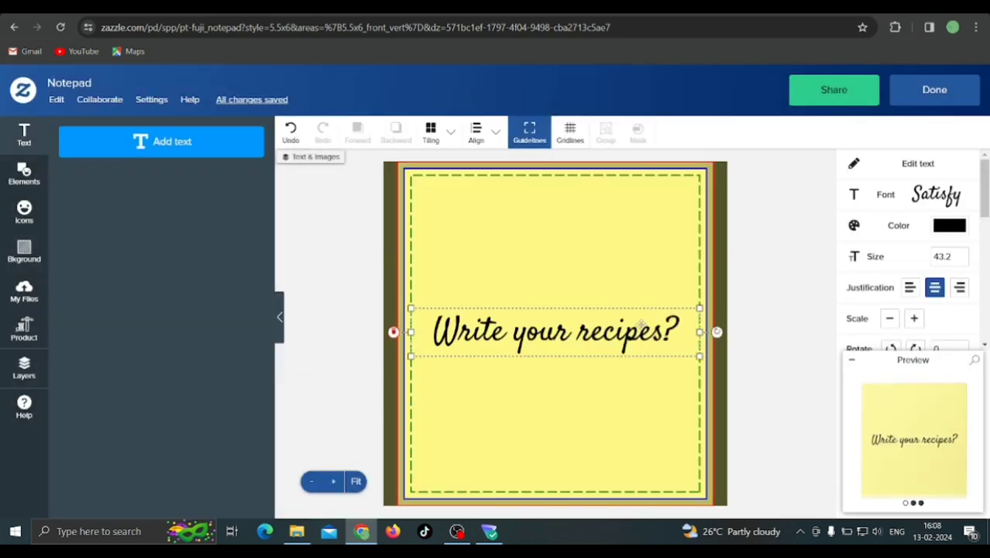
{"action": "left_click_drag", "start_coordinate": [642, 323], "coordinate": [642, 230]}
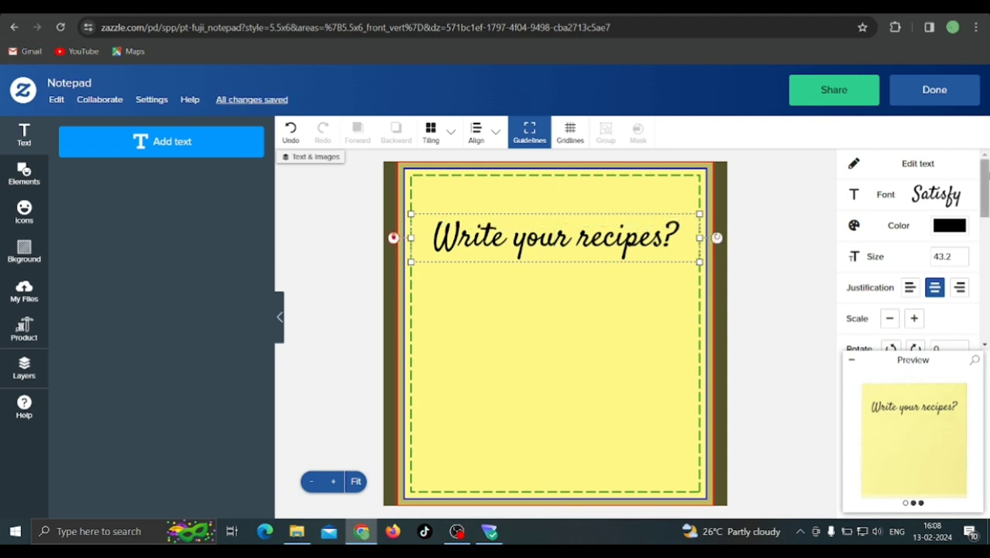
- Change the font of the "Write your recipes?" text to Seagull
{"action": "left_click", "coordinate": [940, 203]}
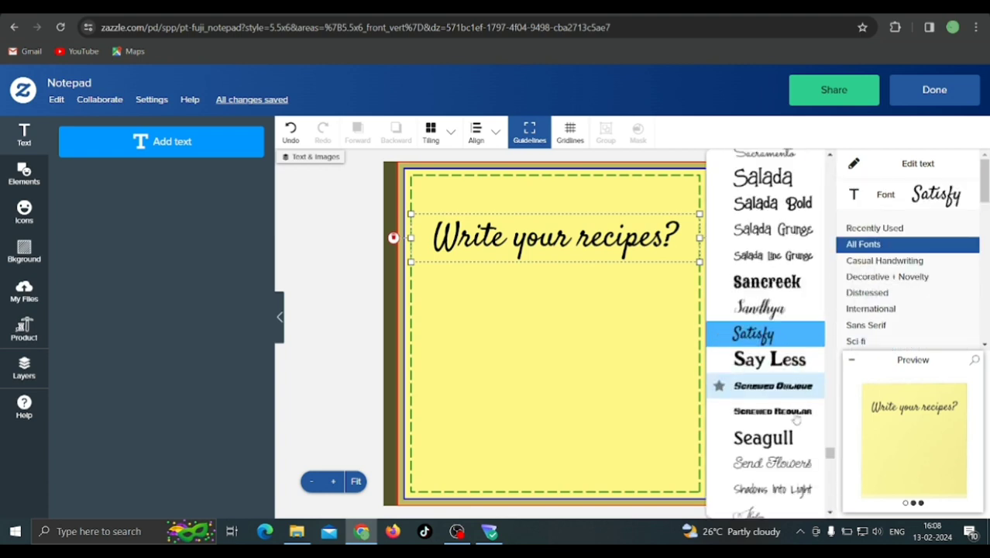
{"action": "left_click", "coordinate": [775, 443]}
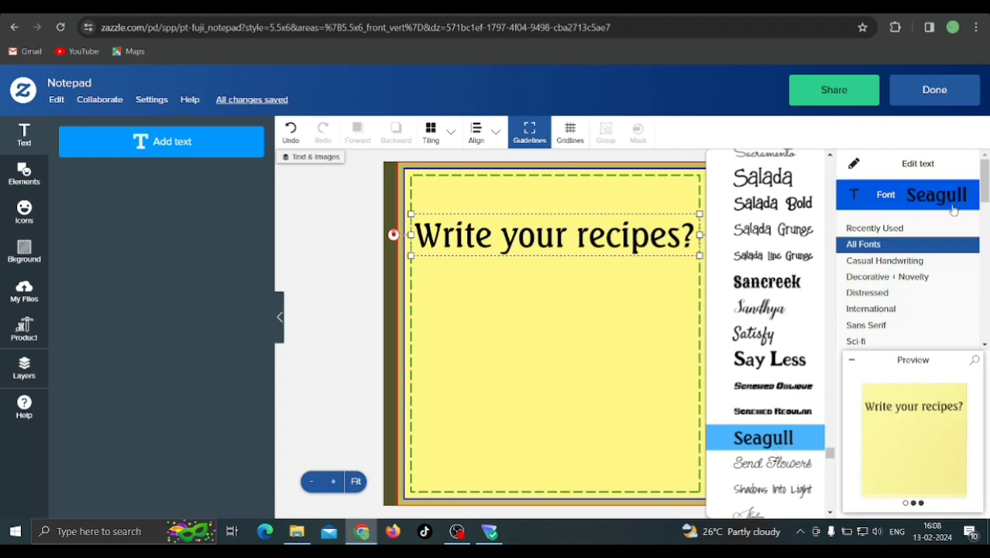
{"action": "left_click", "coordinate": [953, 203]}
- Set the "Write your recipes?" text size to 33.2 and nudge it slightly down and to the right
{"action": "left_click", "coordinate": [940, 254]}
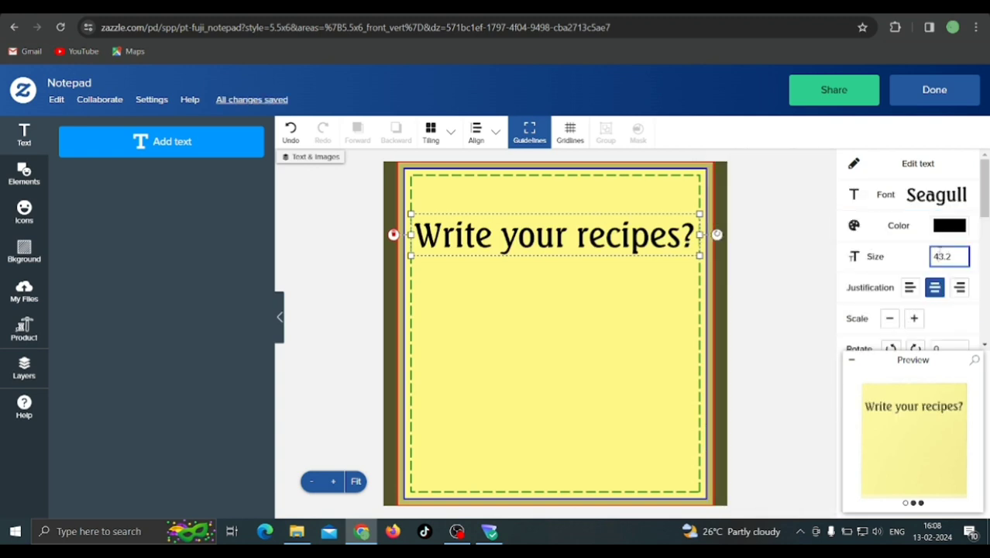
{"action": "key", "text": "BackSpace"}
{"action": "type", "text": "2"}
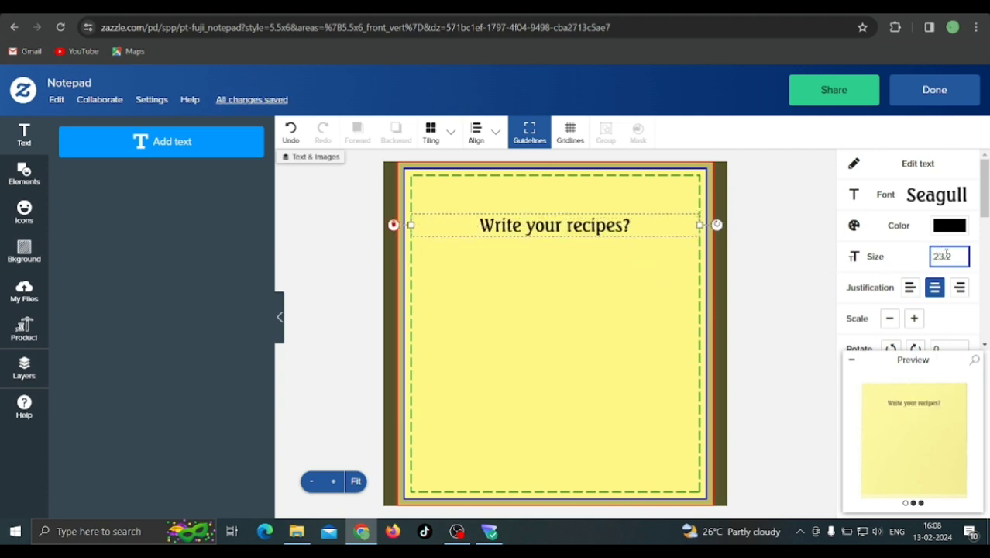
{"action": "key", "text": "BackSpace"}
{"action": "type", "text": "3"}
{"action": "key", "text": "Return"}
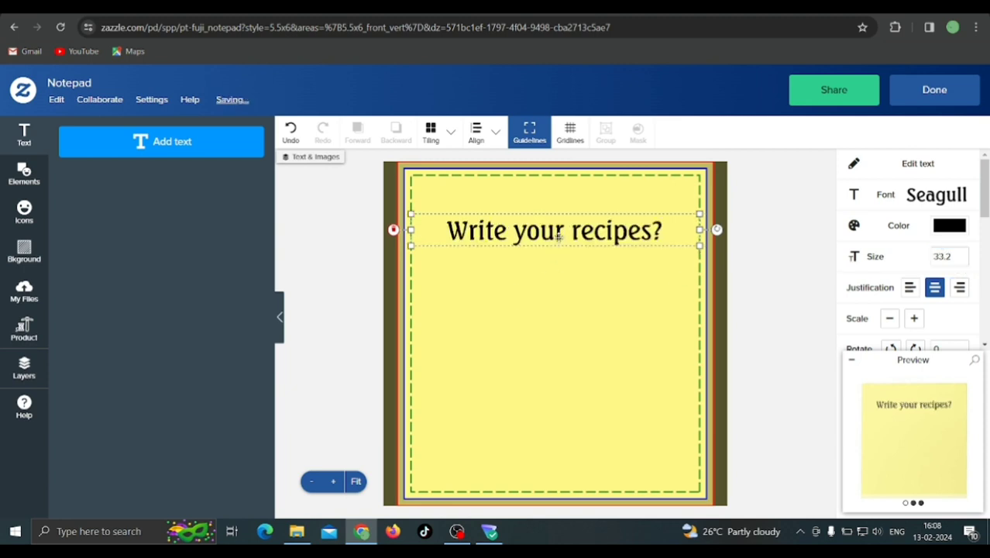
{"action": "left_click_drag", "start_coordinate": [557, 237], "coordinate": [562, 241]}
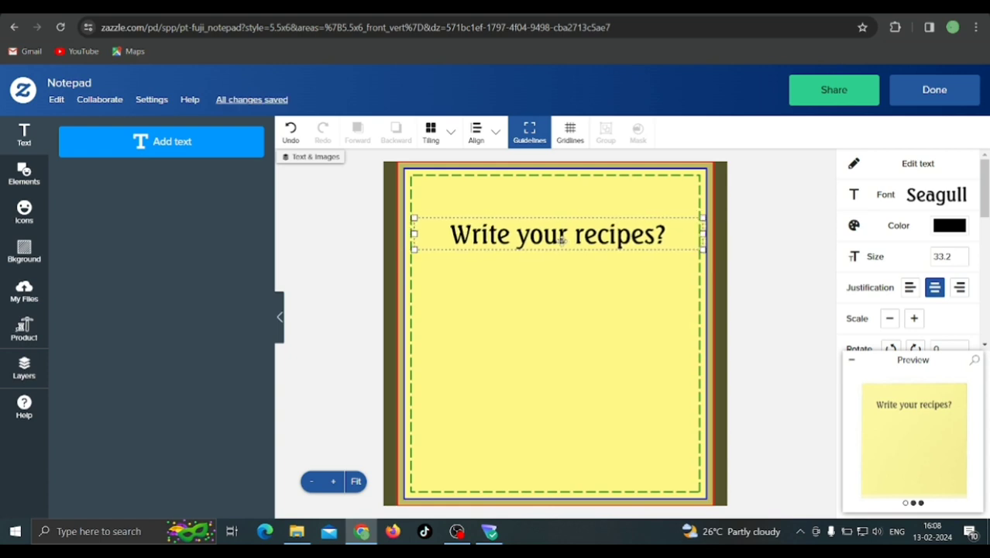
- Change the font of the "Write your recipes?" text to Sprocket
{"action": "left_click", "coordinate": [899, 197]}
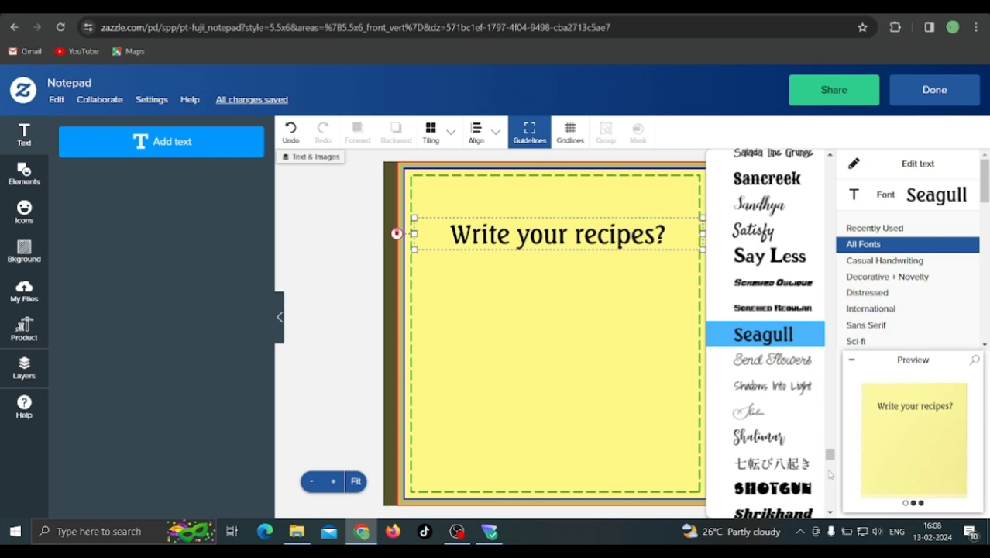
{"action": "left_click", "coordinate": [829, 473]}
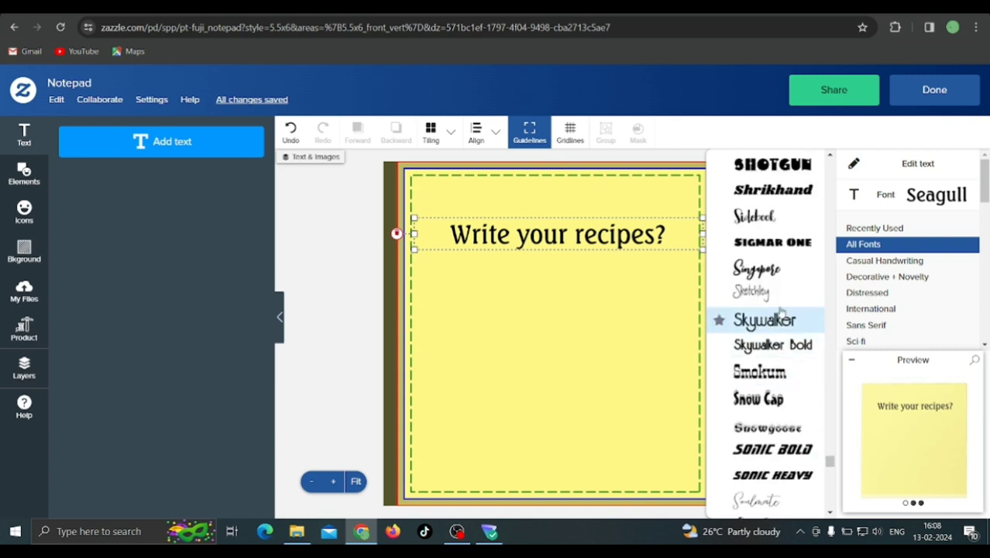
{"action": "left_click", "coordinate": [829, 478]}
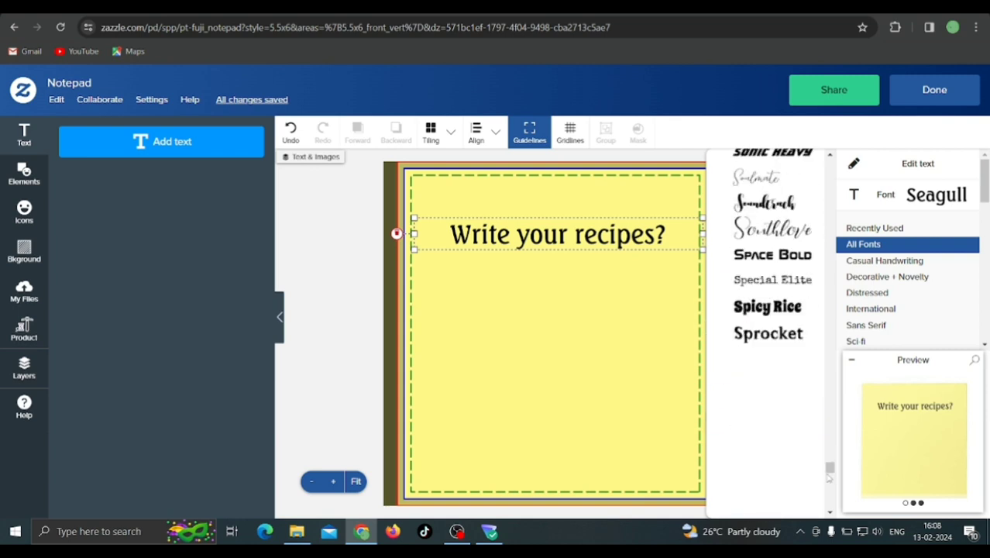
{"action": "left_click", "coordinate": [798, 331]}
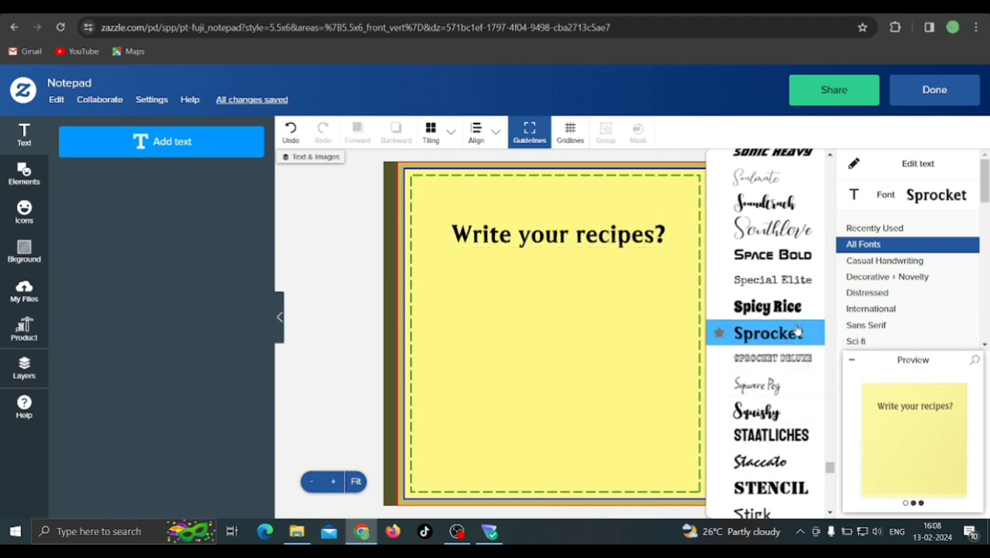
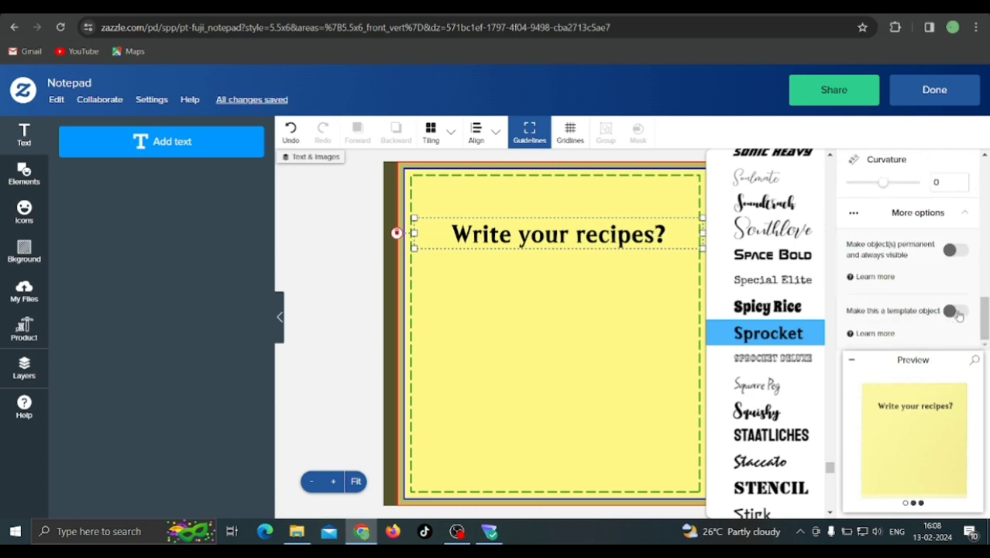
- Make the "Write your recipes?" text a template object with the product page label "add your text"
{"action": "left_click", "coordinate": [952, 311]}
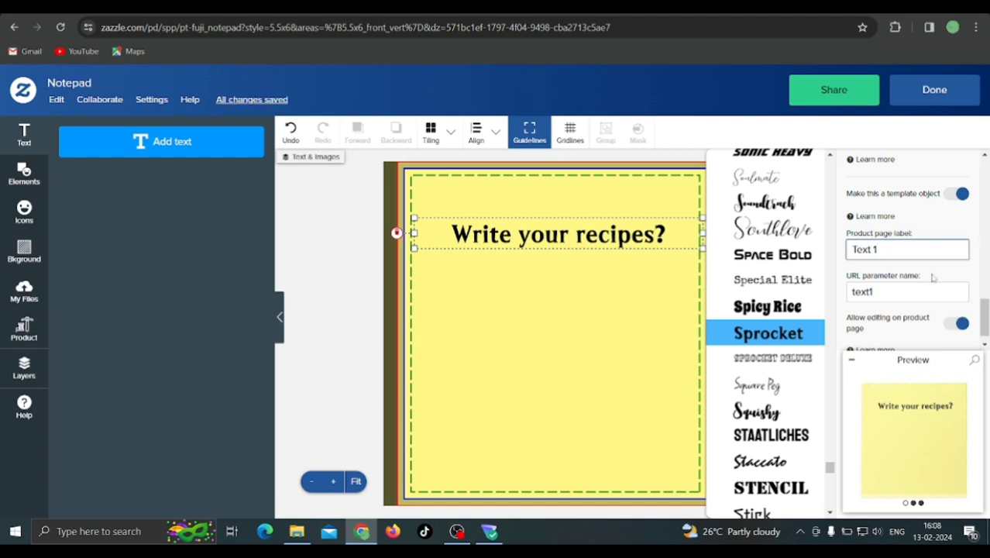
{"action": "key", "text": "BackSpace"}
{"action": "key", "text": "BackSpace"}
{"action": "type", "text": "add your te"}
{"action": "key", "text": "BackSpace"}
{"action": "type", "text": "x"}
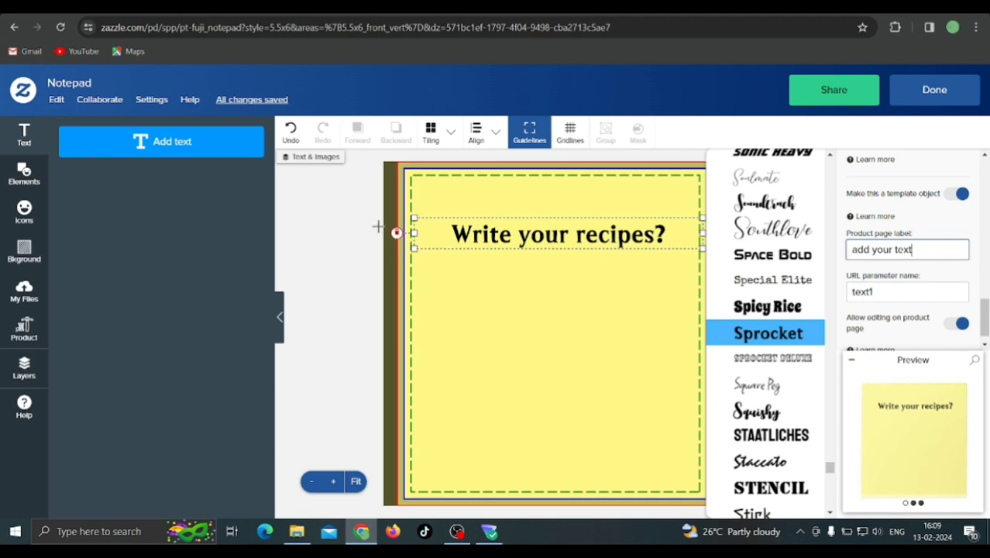
- Add a second text reading "Add your text" and move it near the bottom of the notepad page
{"action": "left_click", "coordinate": [184, 152]}
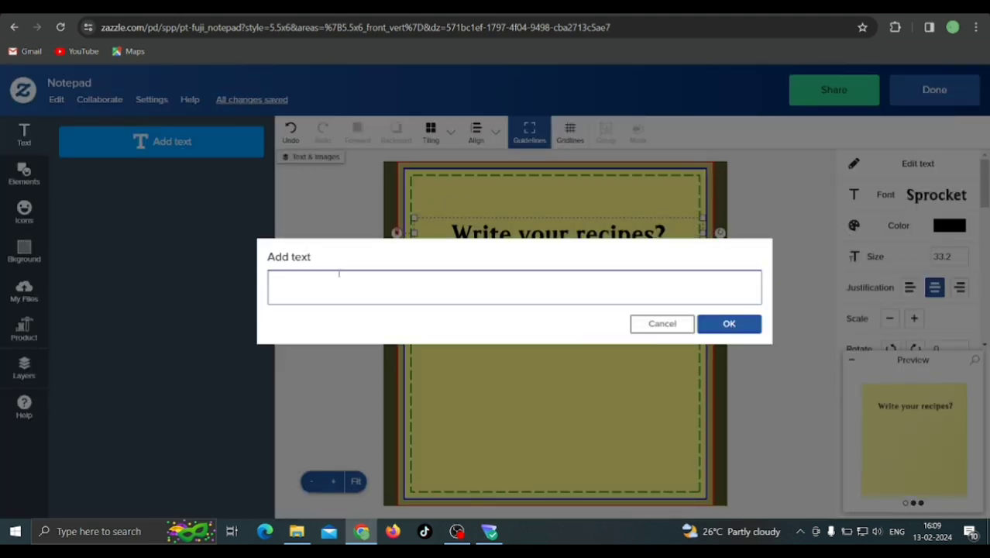
{"action": "type", "text": "Add your text"}
{"action": "left_click", "coordinate": [711, 328]}
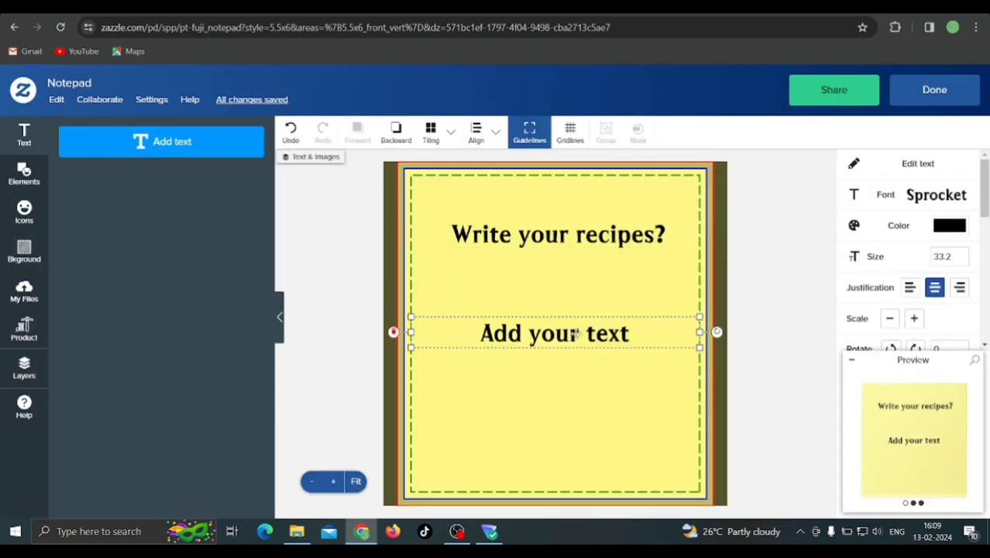
{"action": "left_click_drag", "start_coordinate": [576, 333], "coordinate": [573, 450]}
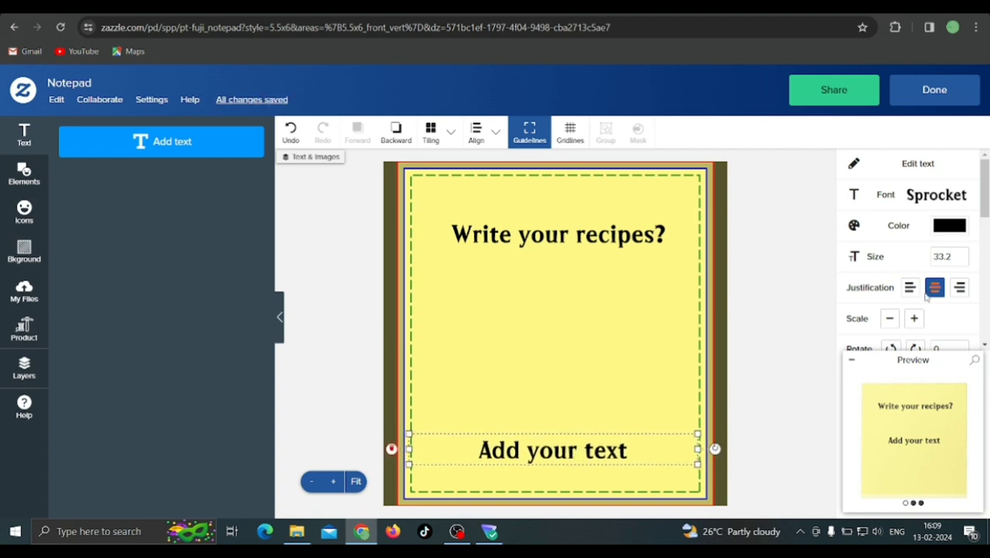
- Set the size of the "Add your text" text near the bottom of the notepad page to 23.2
{"action": "double_click", "coordinate": [937, 257]}
{"action": "type", "text": "32."}
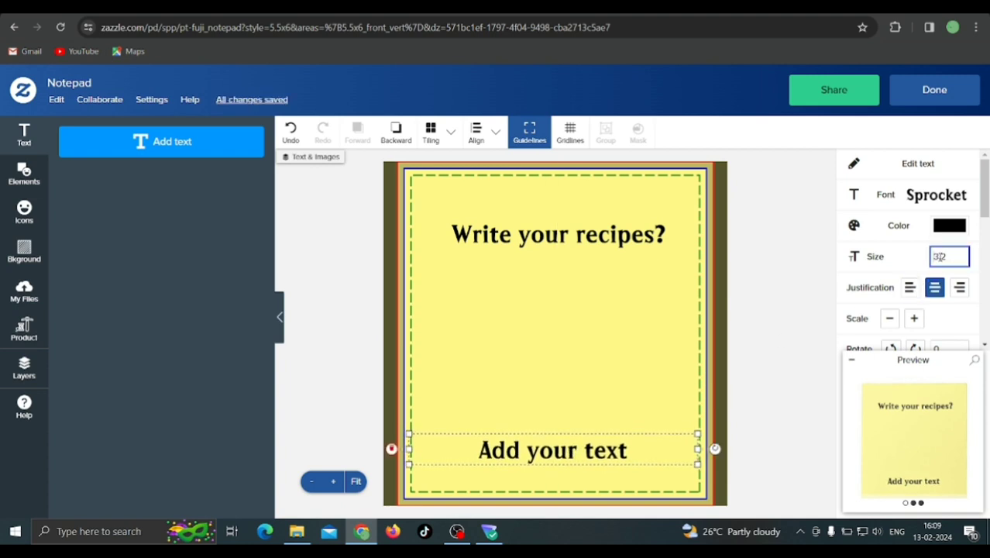
{"action": "type", "text": "2"}
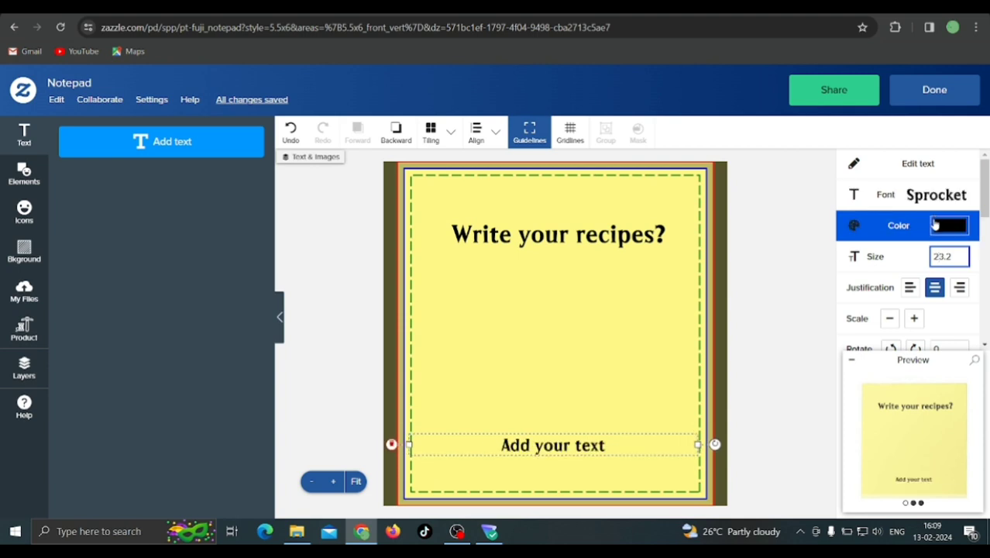
- Change the font of the "Add your text" text to Vidaloka
{"action": "left_click", "coordinate": [934, 200]}
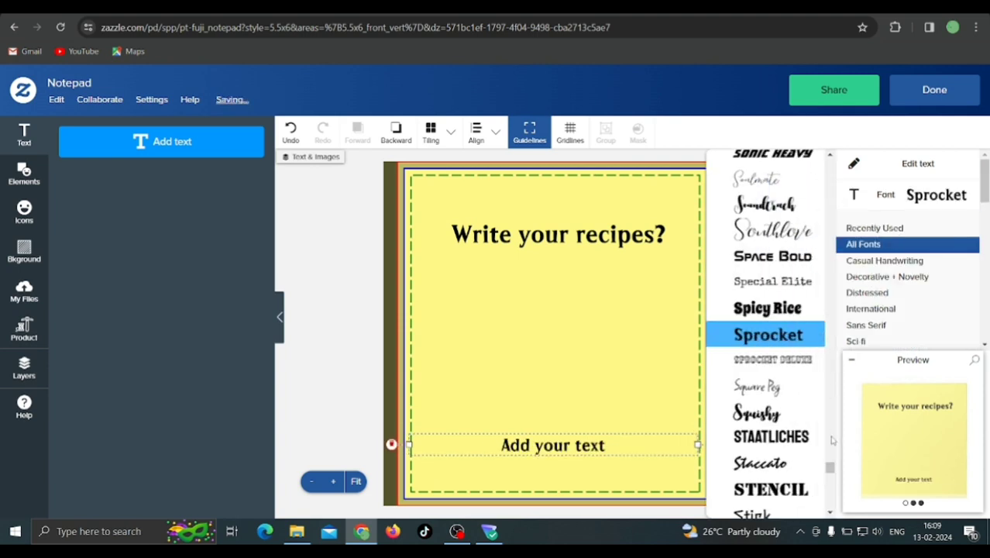
{"action": "scroll", "coordinate": [831, 472], "scroll_direction": "down", "scroll_amount": 1}
{"action": "scroll", "coordinate": [832, 476], "scroll_direction": "down", "scroll_amount": 6}
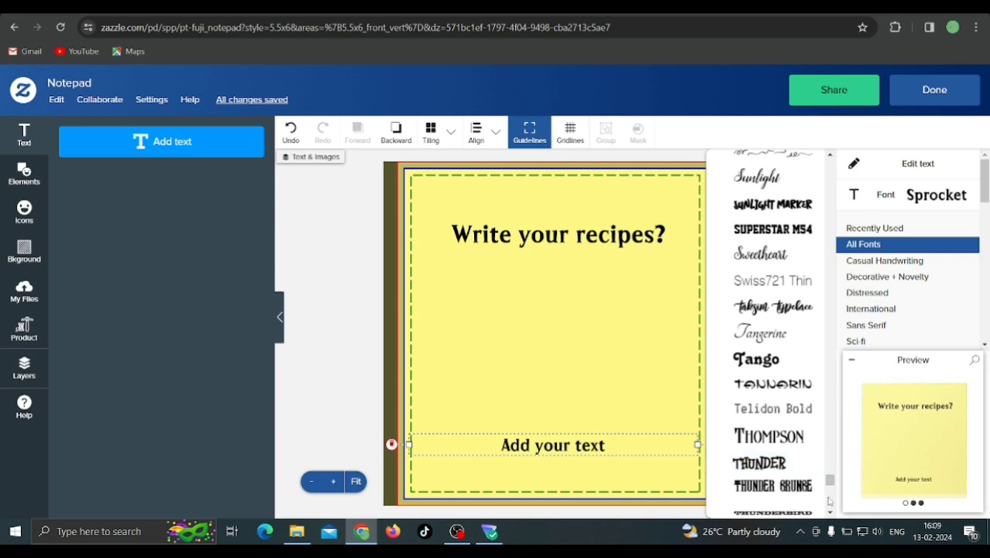
{"action": "scroll", "coordinate": [818, 453], "scroll_direction": "down", "scroll_amount": 5}
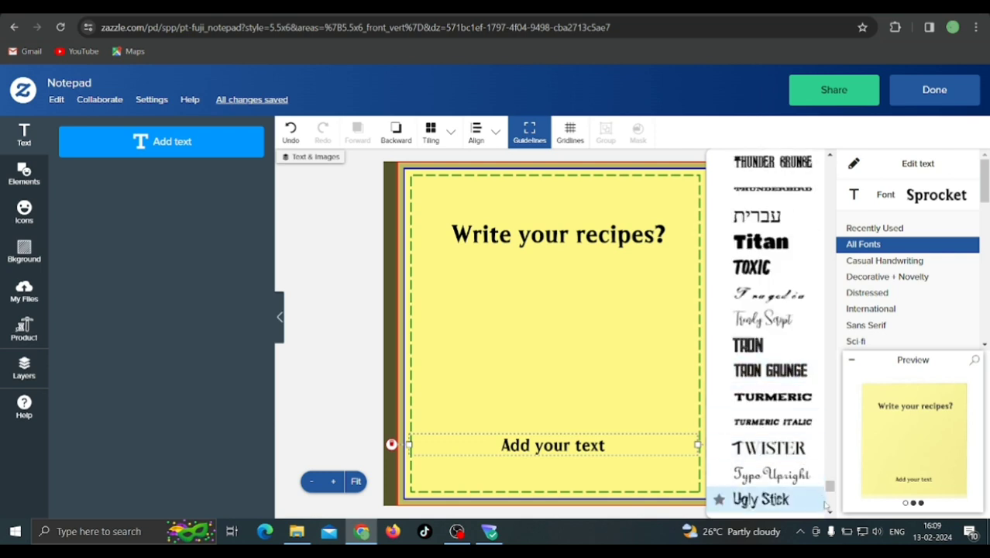
{"action": "scroll", "coordinate": [830, 508], "scroll_direction": "down", "scroll_amount": 3}
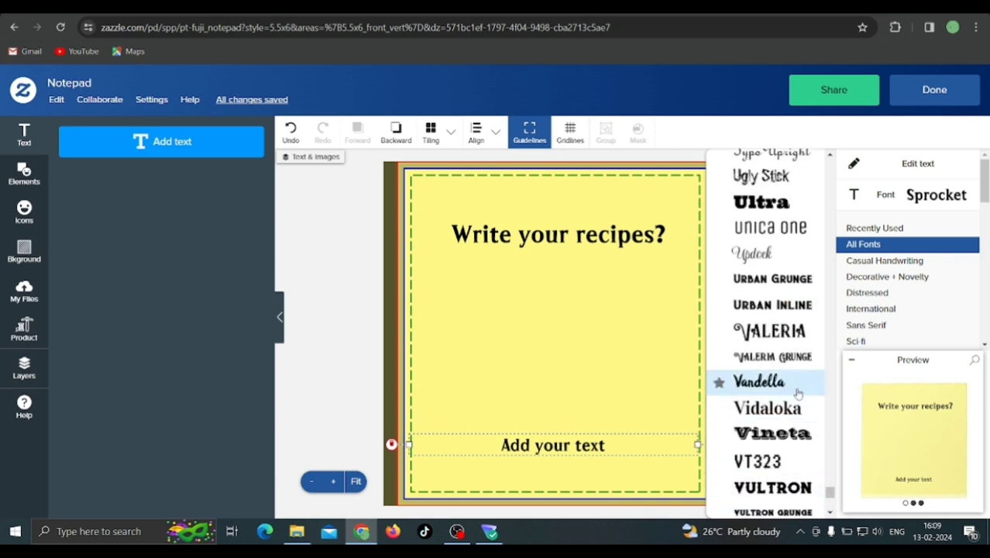
{"action": "left_click", "coordinate": [797, 410]}
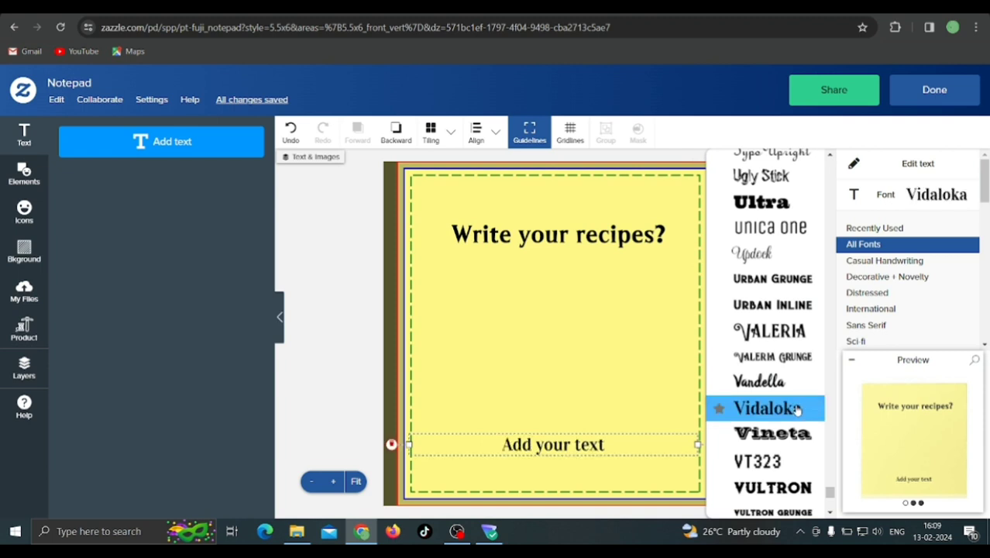
- Make the "Add your text" text a template object with the product page label "add your text"
{"action": "scroll", "coordinate": [976, 285], "scroll_direction": "down", "scroll_amount": 5}
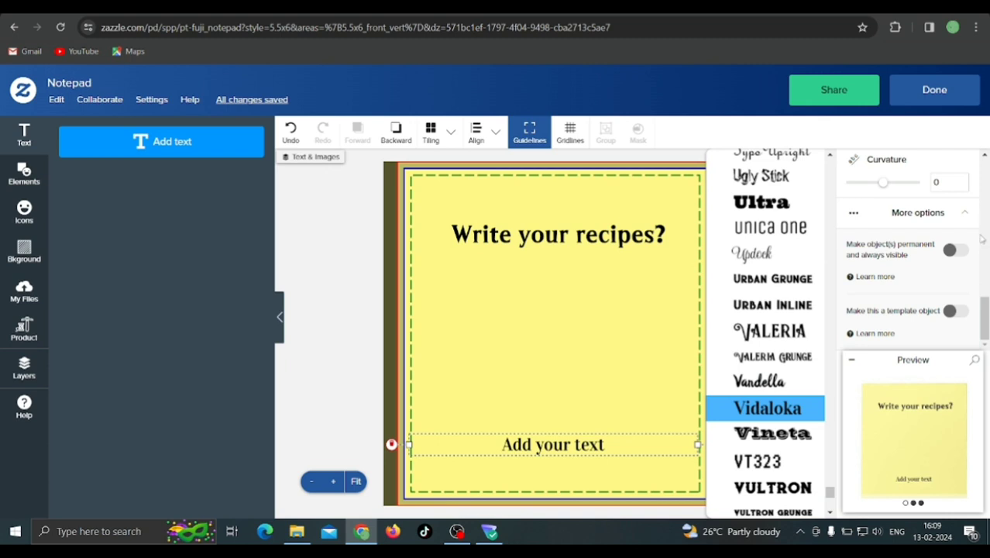
{"action": "left_click", "coordinate": [954, 311]}
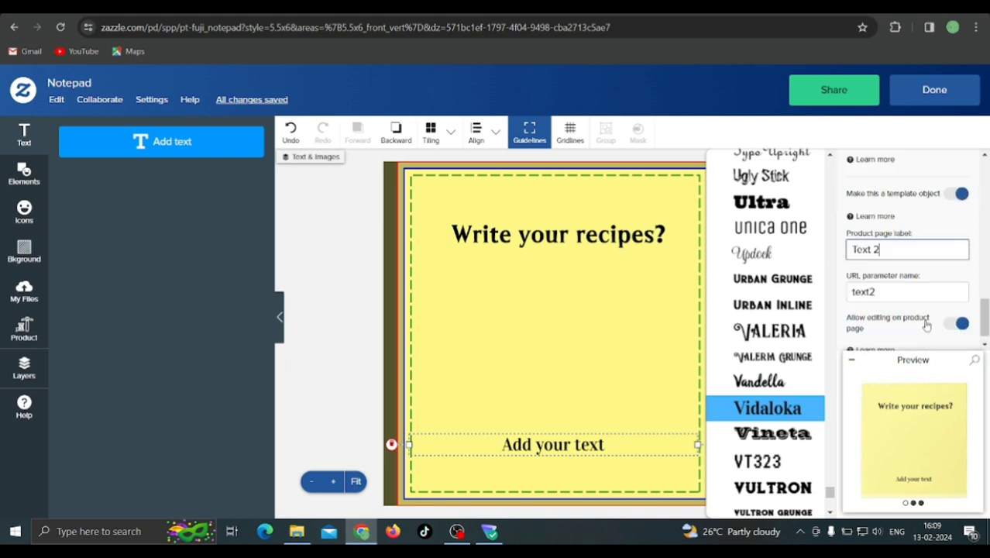
{"action": "key", "text": "BackSpace"}
{"action": "key", "text": "BackSpace"}
{"action": "key", "text": "BackSpace"}
{"action": "type", "text": "--------------"}
{"action": "key", "text": "BackSpace"}
{"action": "key", "text": "BackSpace"}
{"action": "key", "text": "BackSpace"}
{"action": "key", "text": "BackSpace"}
{"action": "key", "text": "BackSpace"}
{"action": "key", "text": "BackSpace"}
{"action": "key", "text": "BackSpace"}
{"action": "key", "text": "BackSpace"}
{"action": "key", "text": "BackSpace"}
{"action": "key", "text": "BackSpace"}
{"action": "key", "text": "BackSpace"}
{"action": "key", "text": "BackSpace"}
{"action": "key", "text": "BackSpace"}
{"action": "key", "text": "BackSpace"}
{"action": "key", "text": "BackSpace"}
{"action": "key", "text": "BackSpace"}
{"action": "type", "text": "add yu"}
{"action": "key", "text": "BackSpace"}
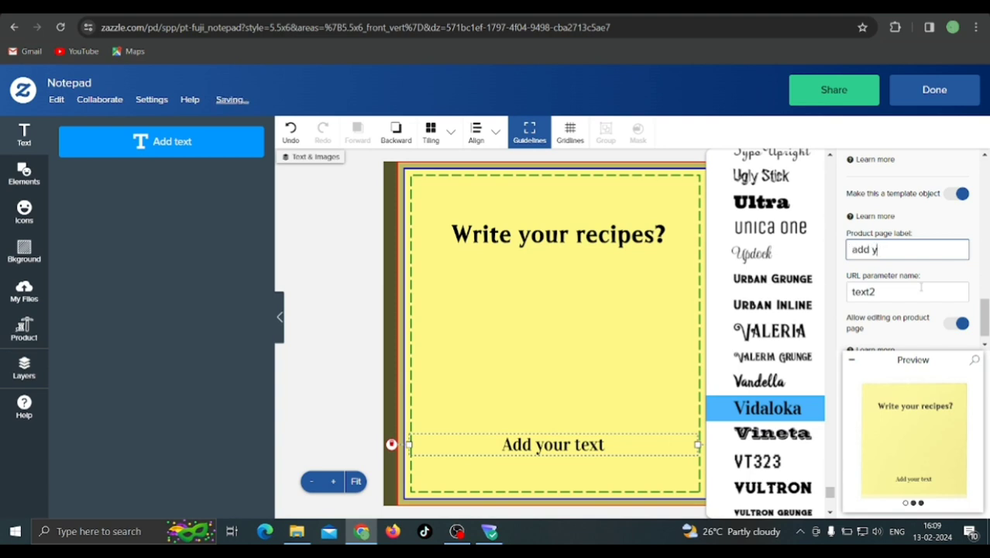
{"action": "type", "text": "our text"}
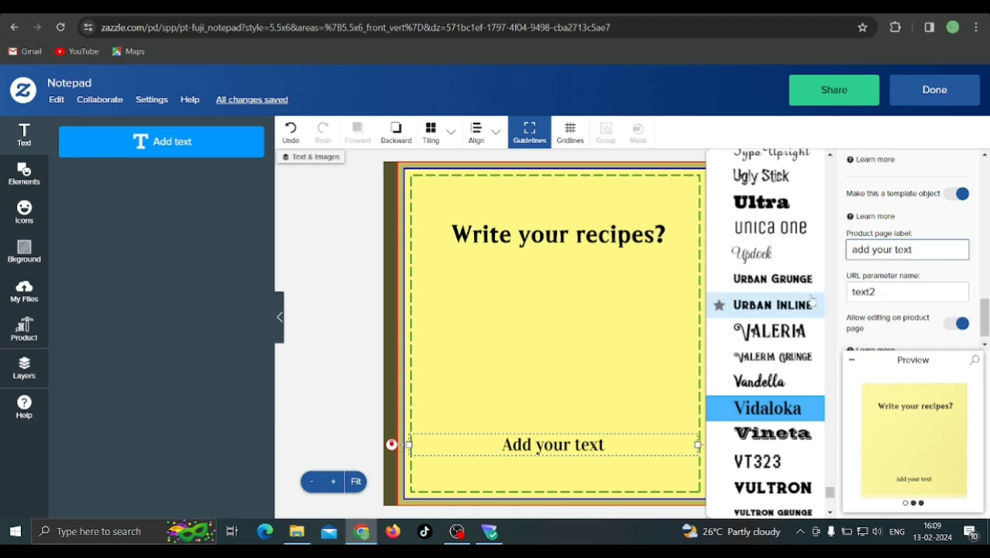
- Change the product page label of the "Write your recipes?" text to "Write your recipes"
{"action": "left_click", "coordinate": [631, 234]}
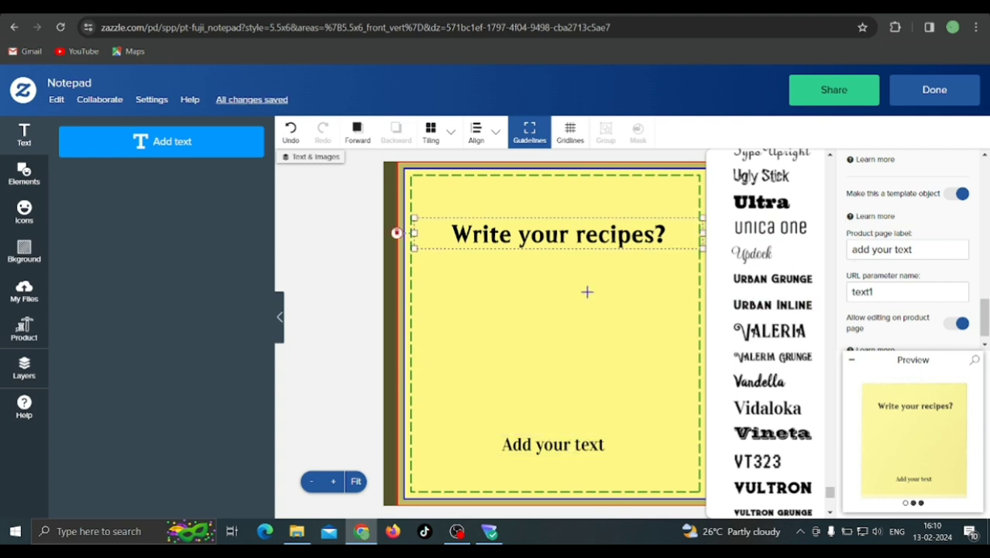
{"action": "left_click", "coordinate": [914, 250]}
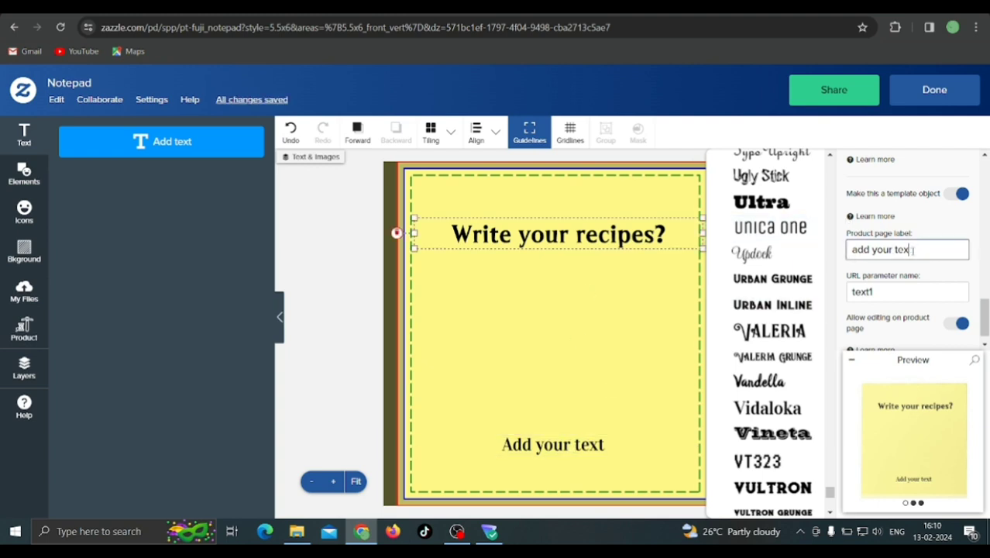
{"action": "key", "text": "BackSpace"}
{"action": "key", "text": "BackSpace"}
{"action": "key", "text": "BackSpace"}
{"action": "key", "text": "BackSpace"}
{"action": "key", "text": "BackSpace"}
{"action": "key", "text": "BackSpace"}
{"action": "key", "text": "BackSpace"}
{"action": "key", "text": "BackSpace"}
{"action": "key", "text": "BackSpace"}
{"action": "key", "text": "BackSpace"}
{"action": "key", "text": "BackSpace"}
{"action": "key", "text": "BackSpace"}
{"action": "type", "text": "Write your recipes"}
- Remove the question mark from the notepad's heading text so it reads "Write your recipes"
{"action": "left_click", "coordinate": [669, 234]}
{"action": "scroll", "coordinate": [918, 194], "scroll_direction": "up", "scroll_amount": 5}
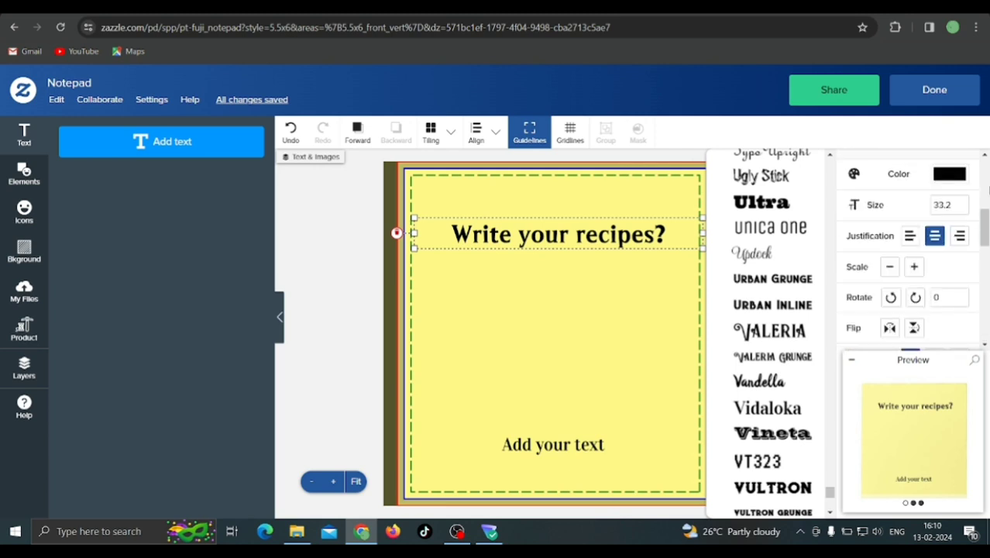
{"action": "left_click", "coordinate": [918, 194]}
{"action": "scroll", "coordinate": [940, 186], "scroll_direction": "up", "scroll_amount": 2}
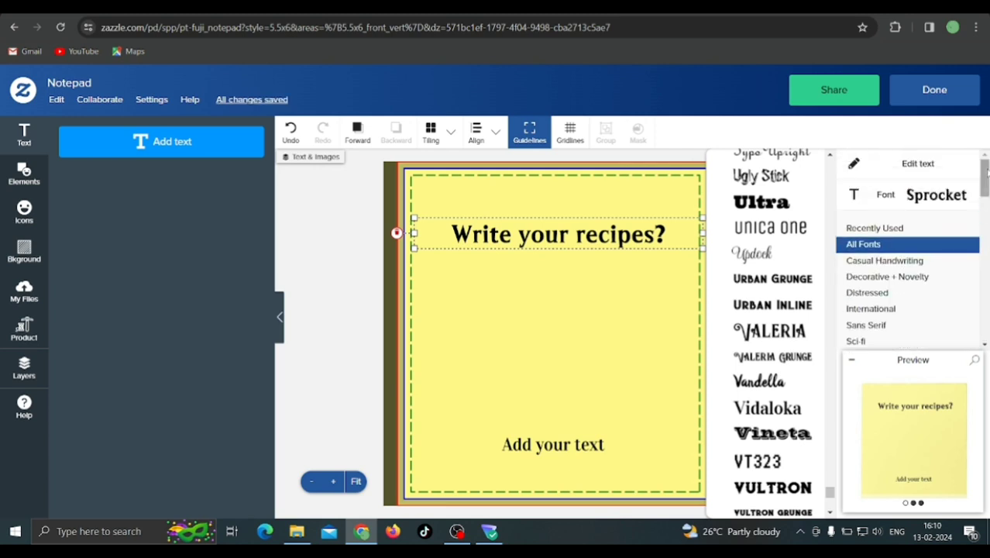
{"action": "left_click", "coordinate": [940, 179]}
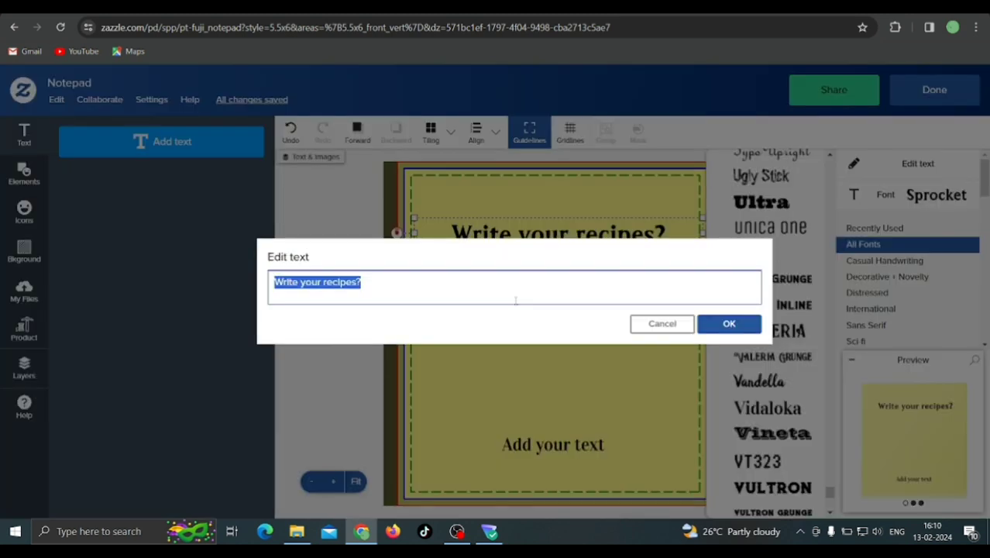
{"action": "left_click", "coordinate": [432, 283]}
{"action": "key", "text": "BackSpace"}
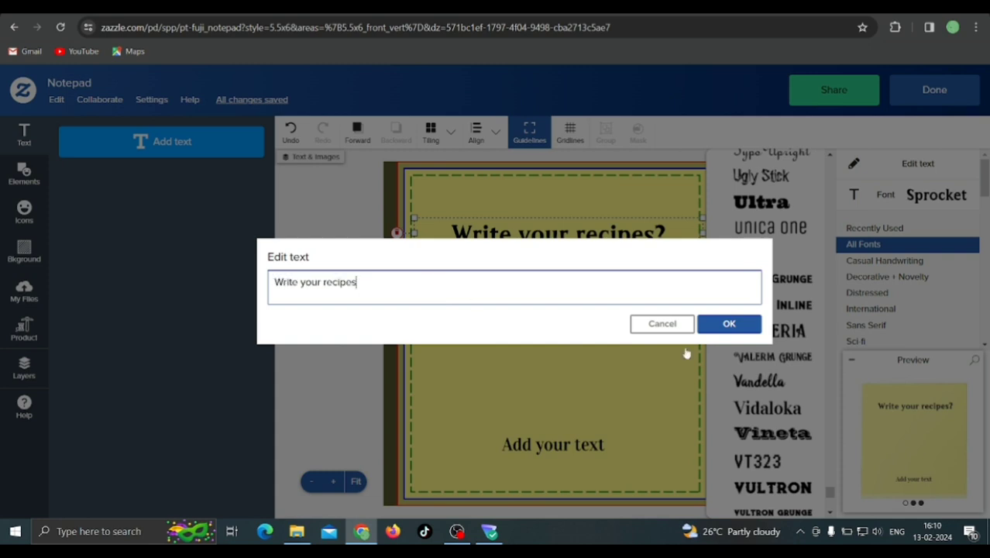
{"action": "left_click", "coordinate": [726, 325]}
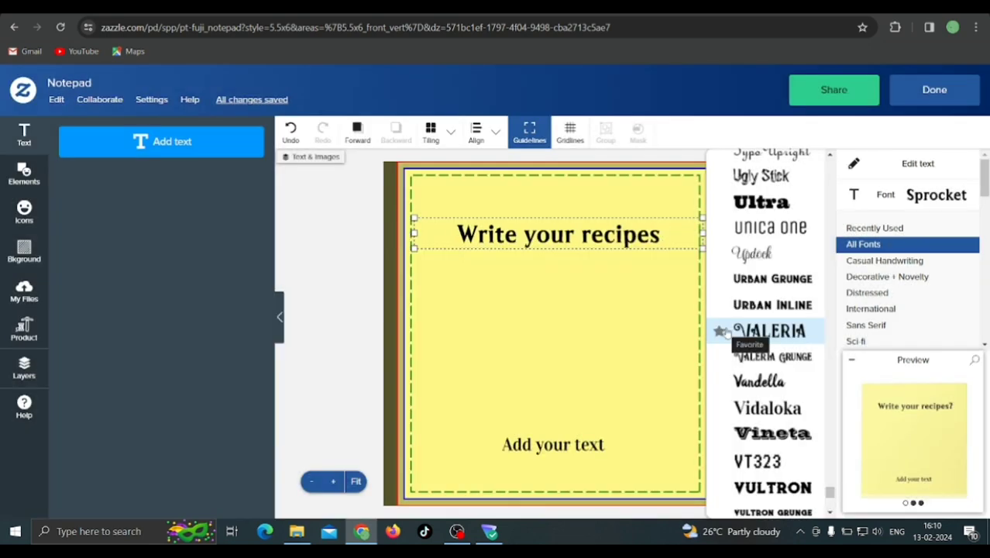
- Finish the notepad design and open the form for posting it for sale
{"action": "left_click", "coordinate": [933, 92]}
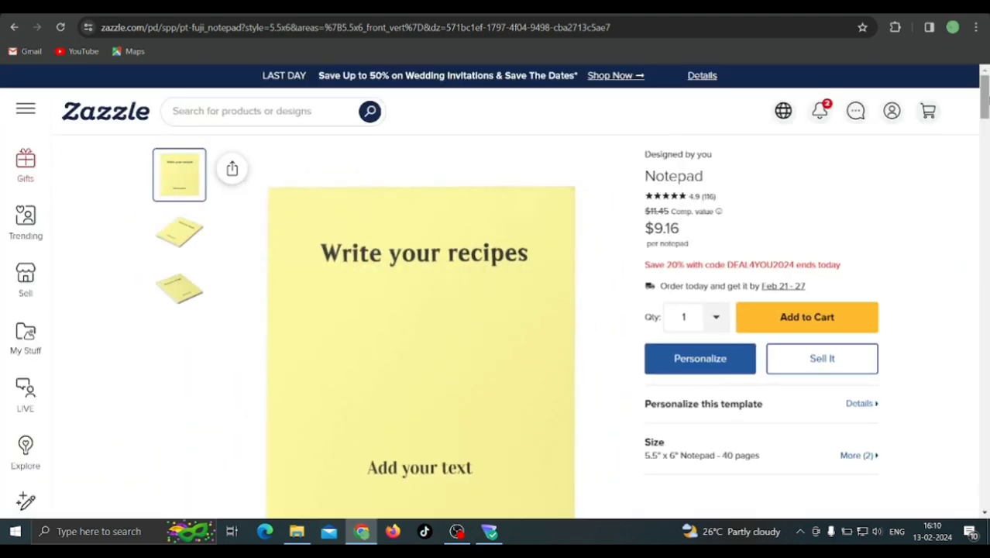
{"action": "left_click", "coordinate": [983, 134]}
{"action": "scroll", "coordinate": [811, 359], "scroll_direction": "up", "scroll_amount": 6}
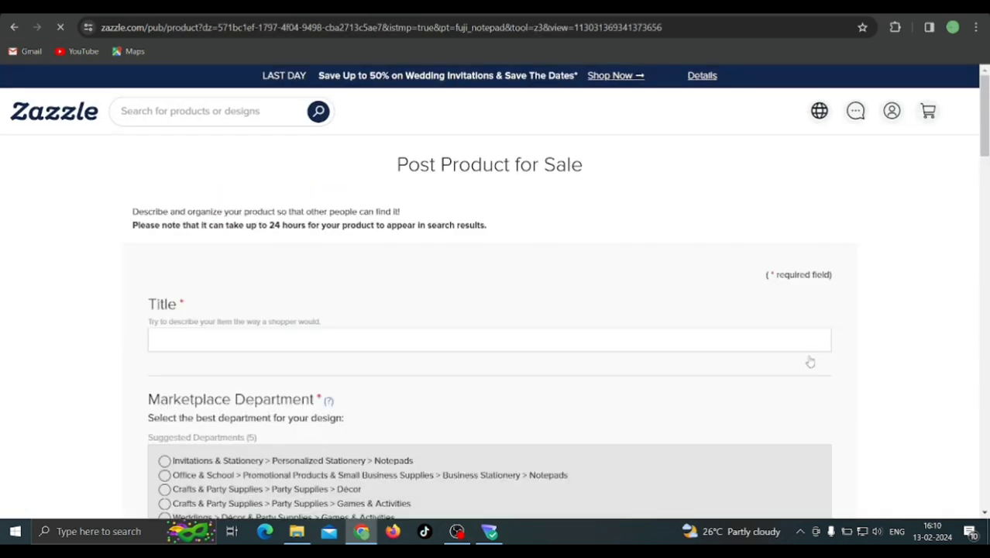
- Title the product "Write your recipe simple yellow editable" and choose the department Invitations & Stationery > Personalized Stationery > Notepads
{"action": "left_click", "coordinate": [448, 336]}
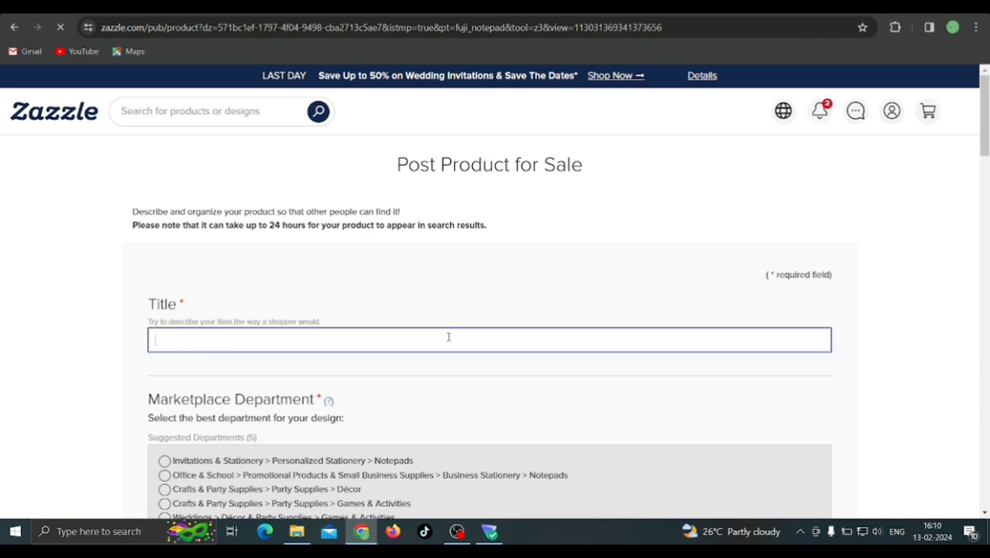
{"action": "type", "text": "Write your rec"}
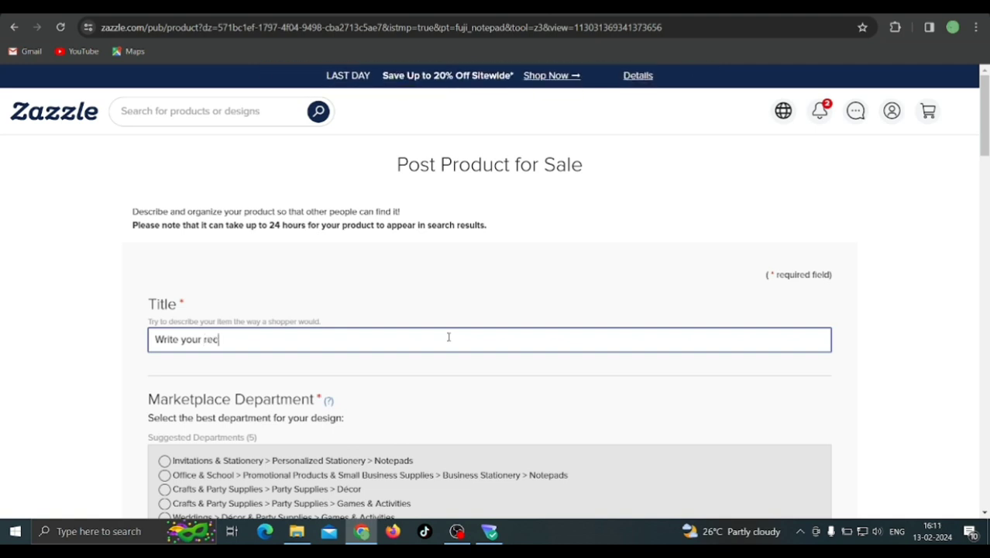
{"action": "type", "text": "ipe simple yellow editable"}
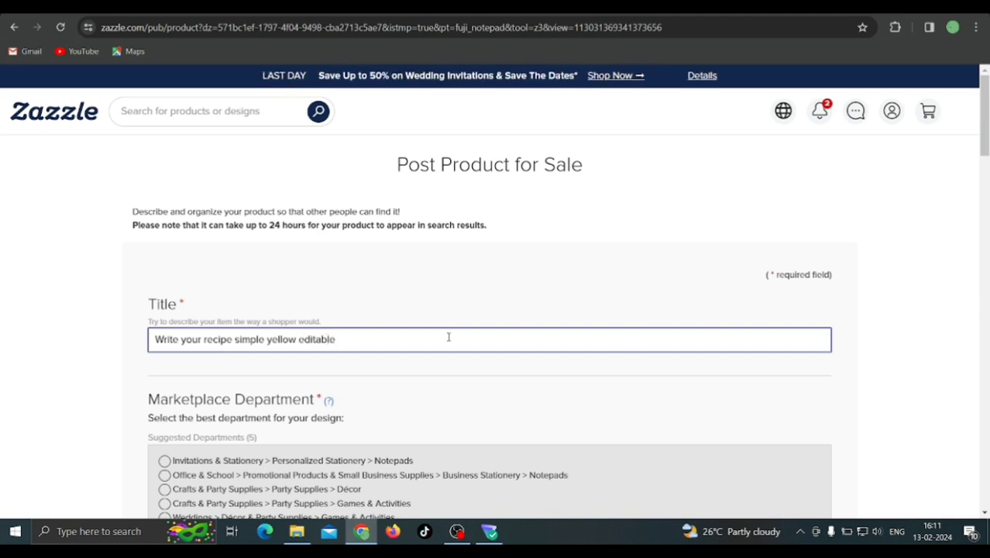
{"action": "left_click", "coordinate": [406, 307]}
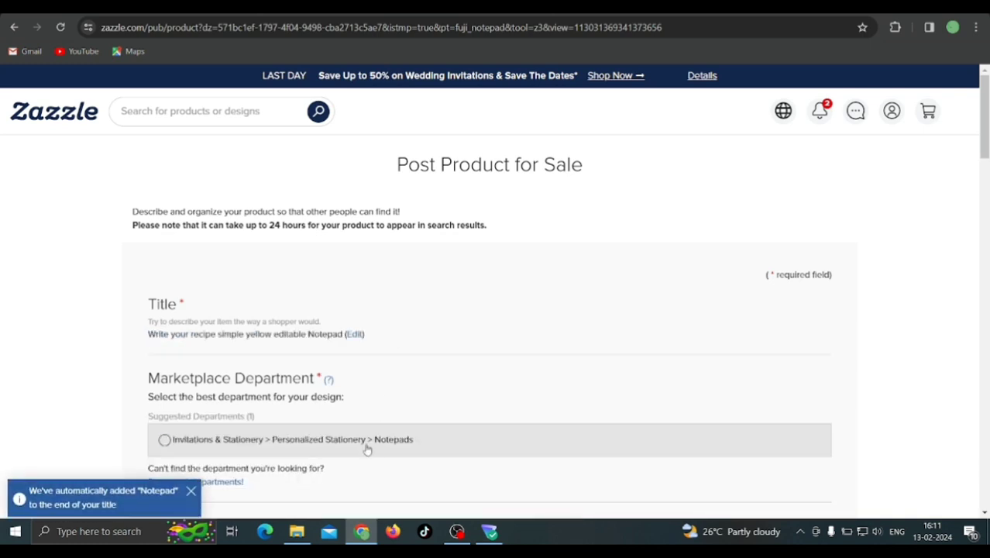
{"action": "left_click", "coordinate": [364, 445]}
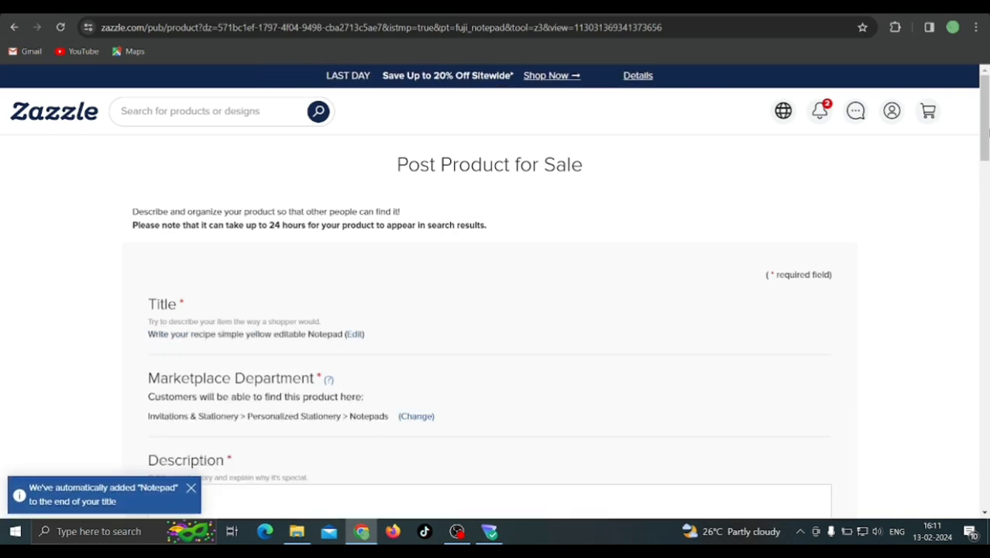
- Enter "design for food lovers" as the product description
{"action": "scroll", "coordinate": [305, 273], "scroll_direction": "down", "scroll_amount": 3}
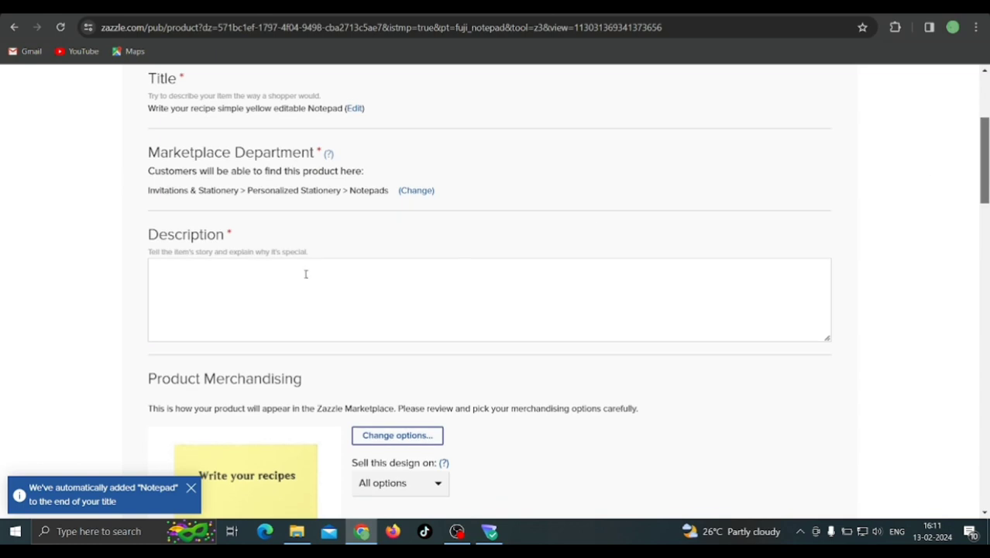
{"action": "left_click", "coordinate": [212, 296]}
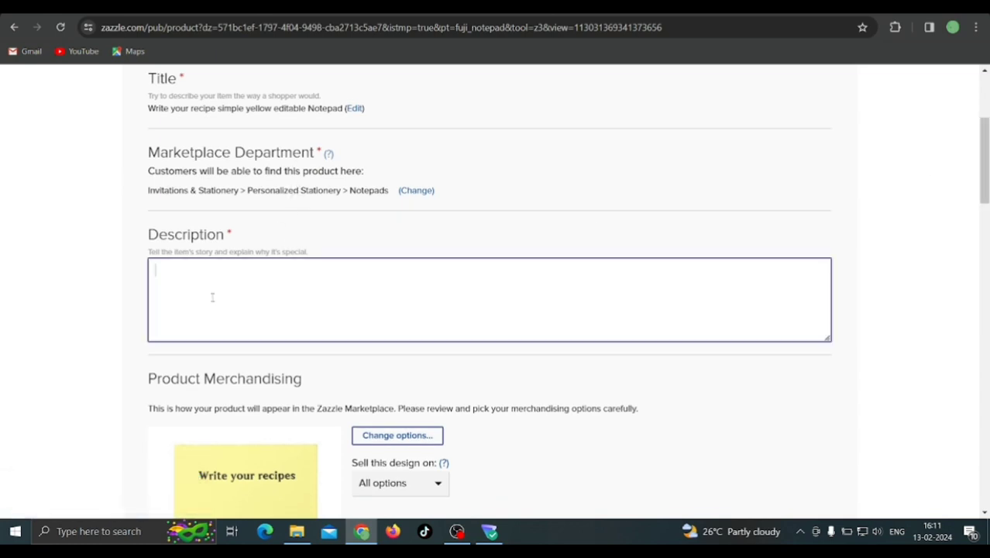
{"action": "type", "text": "design for food lovers"}
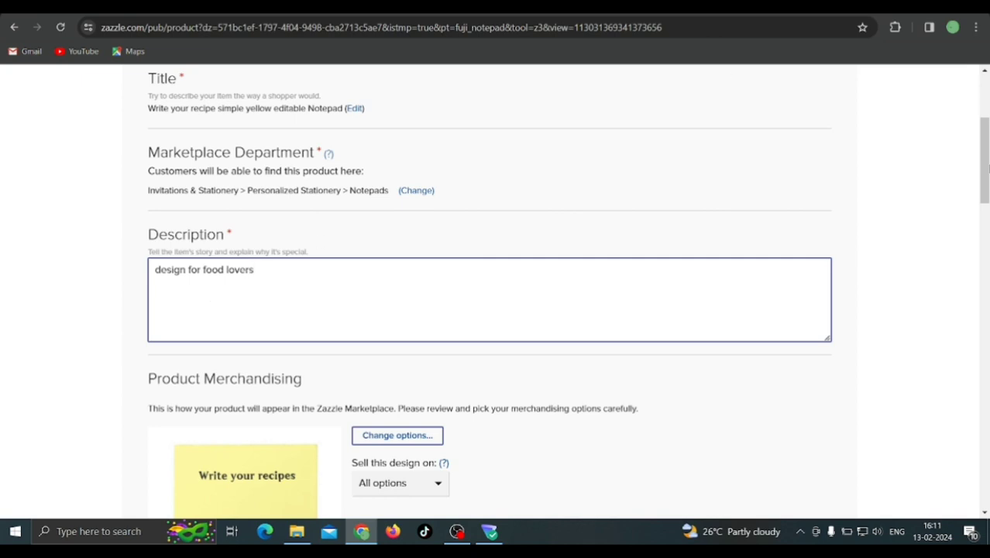
- Review the product's category settings and the collections it can be added to
{"action": "left_click_drag", "start_coordinate": [986, 166], "coordinate": [985, 263]}
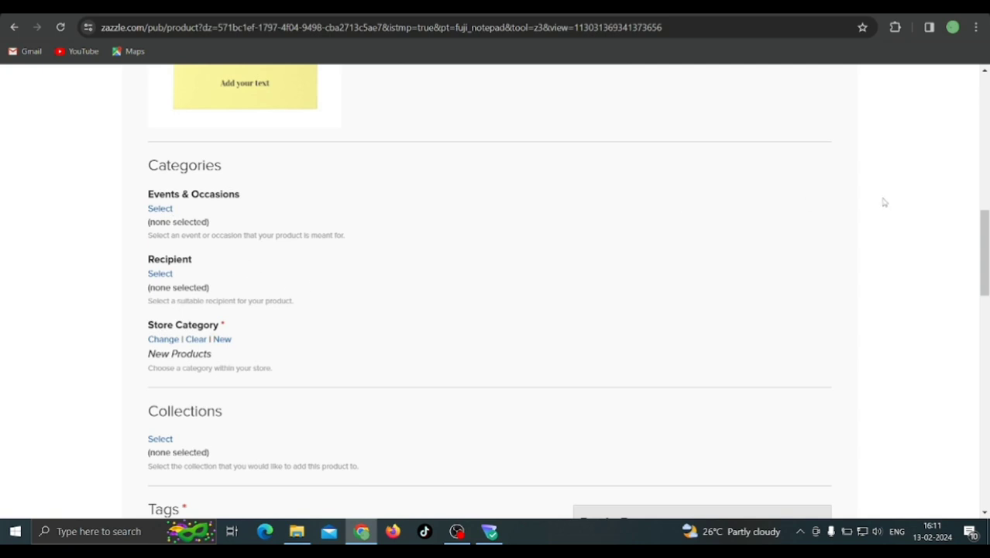
{"action": "scroll", "coordinate": [986, 219], "scroll_direction": "down", "scroll_amount": 3}
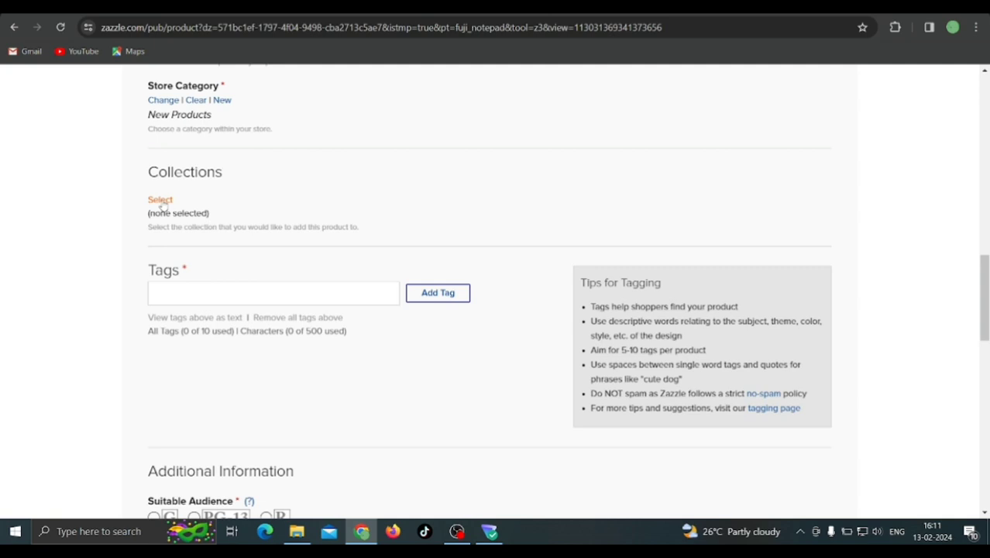
{"action": "left_click", "coordinate": [160, 200]}
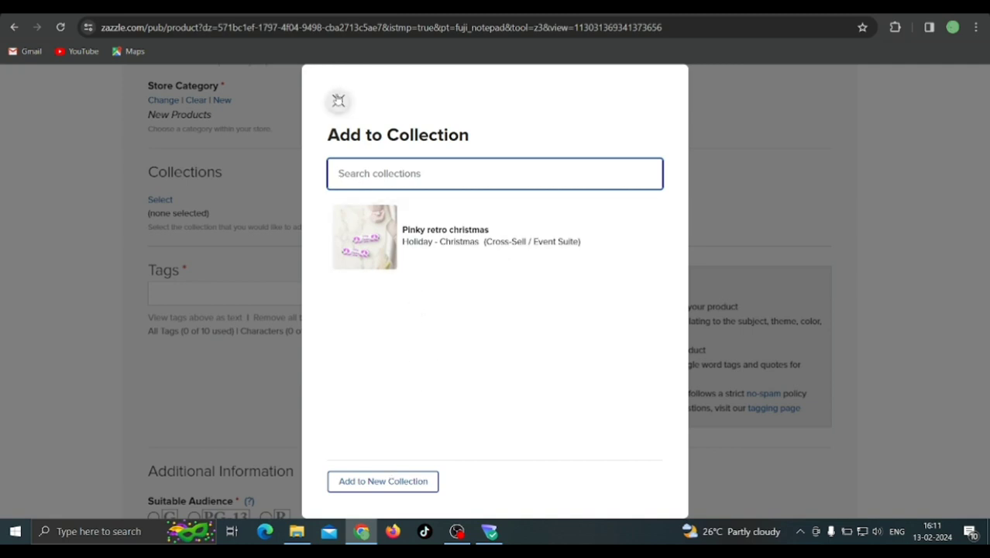
{"action": "left_click", "coordinate": [339, 97]}
- Leave the collection selection and add the tags "add your recipes", "editable recipe notepad" and "add your text" to the product
{"action": "left_click", "coordinate": [276, 292]}
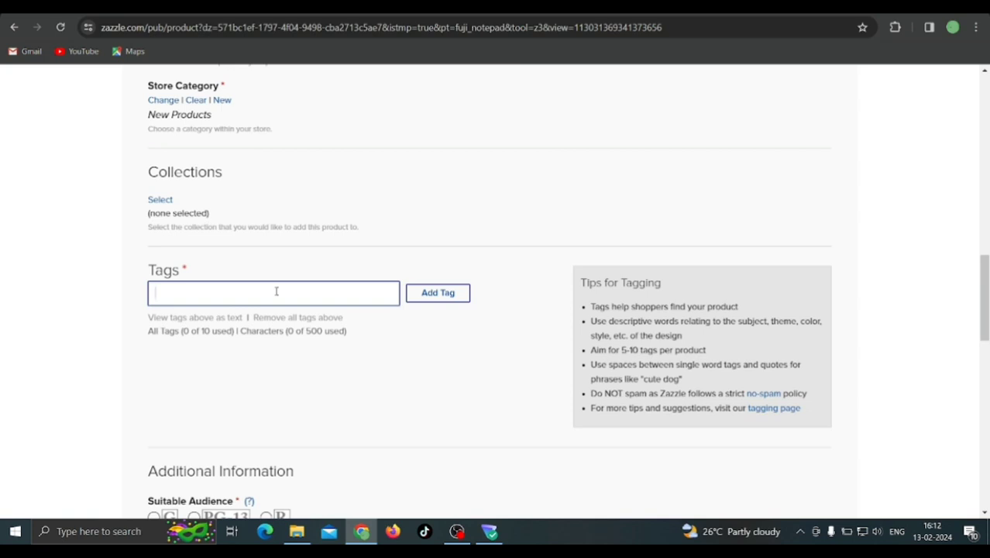
{"action": "type", "text": "add your recipes"}
{"action": "key", "text": "Return"}
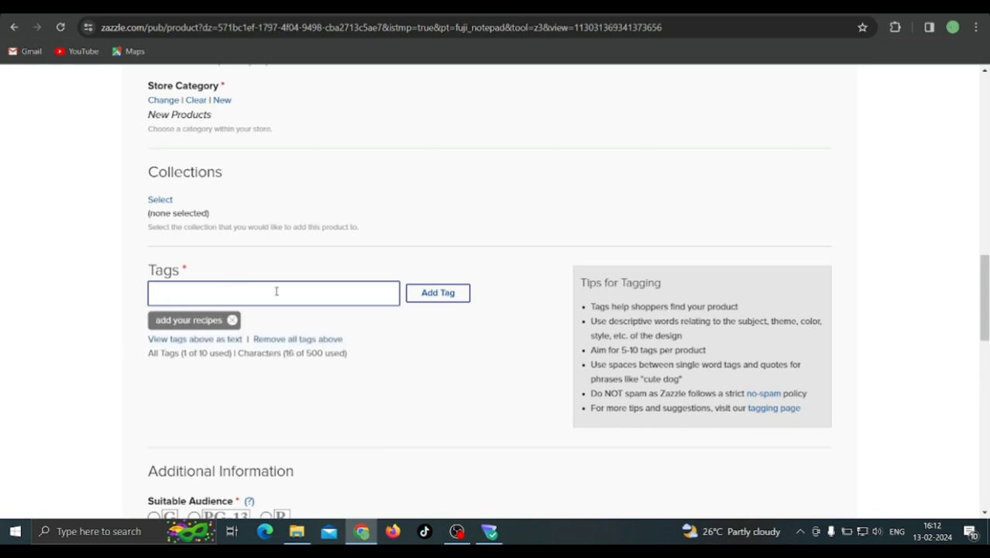
{"action": "type", "text": "\"editable recipe notepad"}
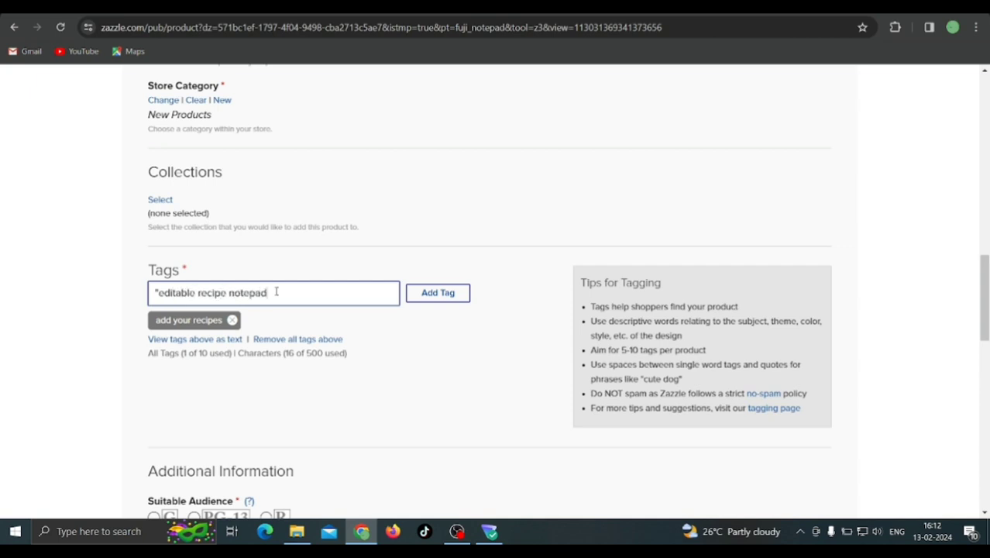
{"action": "type", "text": "\""}
{"action": "key", "text": "Return"}
{"action": "type", "text": "\"add yo"}
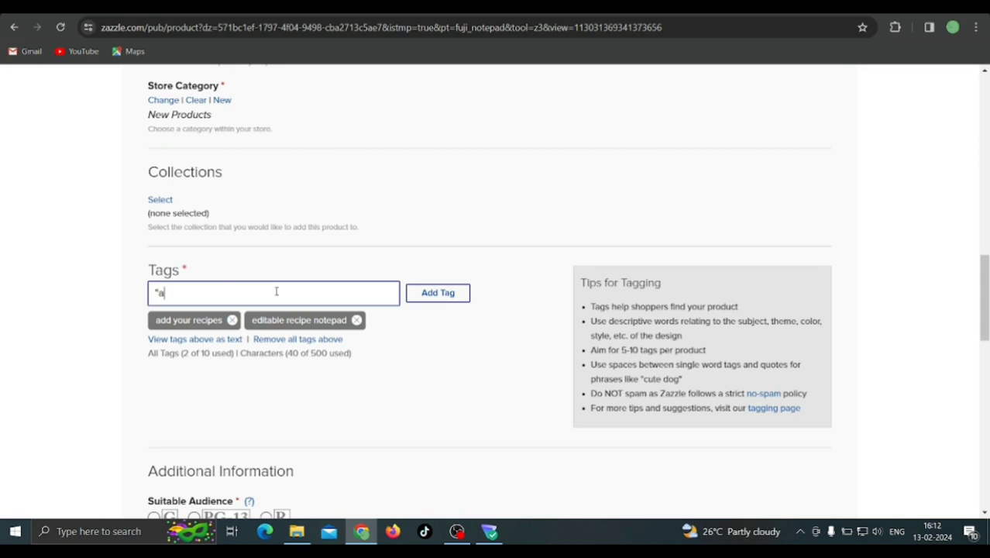
{"action": "type", "text": "ext\""}
{"action": "key", "text": "Return"}
- Add the further tags "yellow minimal notepad", "food", "lover", "recipe" and "recipe notepad" to the product
{"action": "type", "text": "\"ye"}
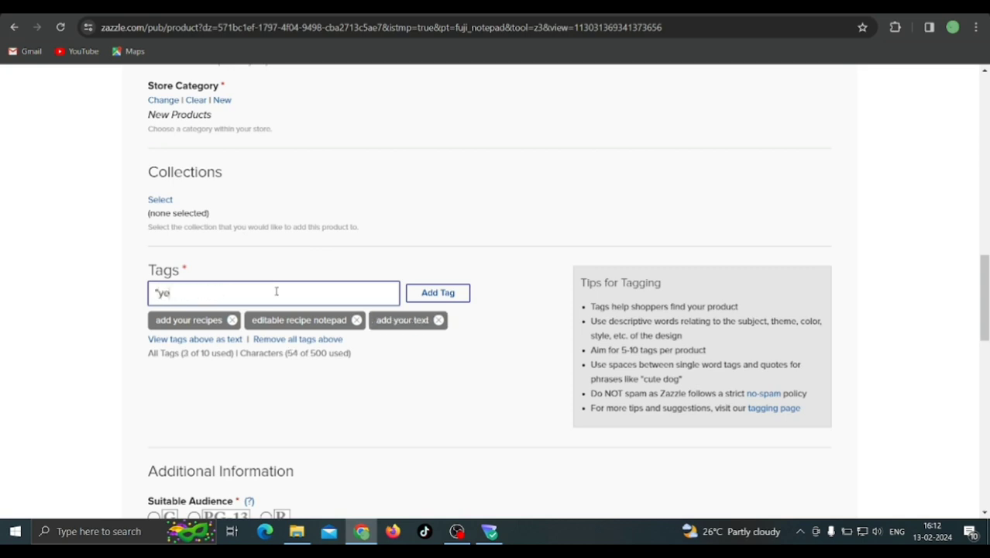
{"action": "type", "text": "llow minimal notep"}
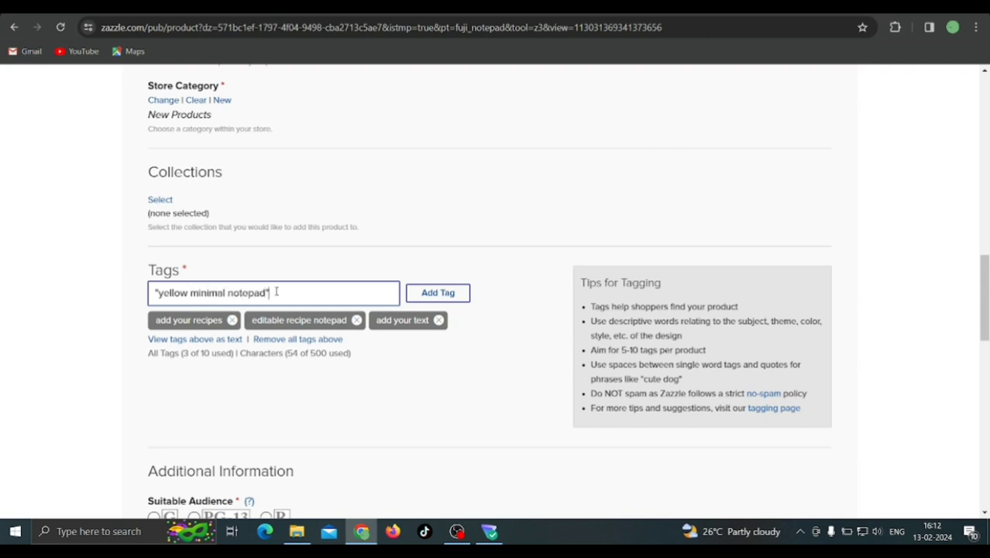
{"action": "type", "text": "ad\""}
{"action": "key", "text": "Return"}
{"action": "type", "text": "food "}
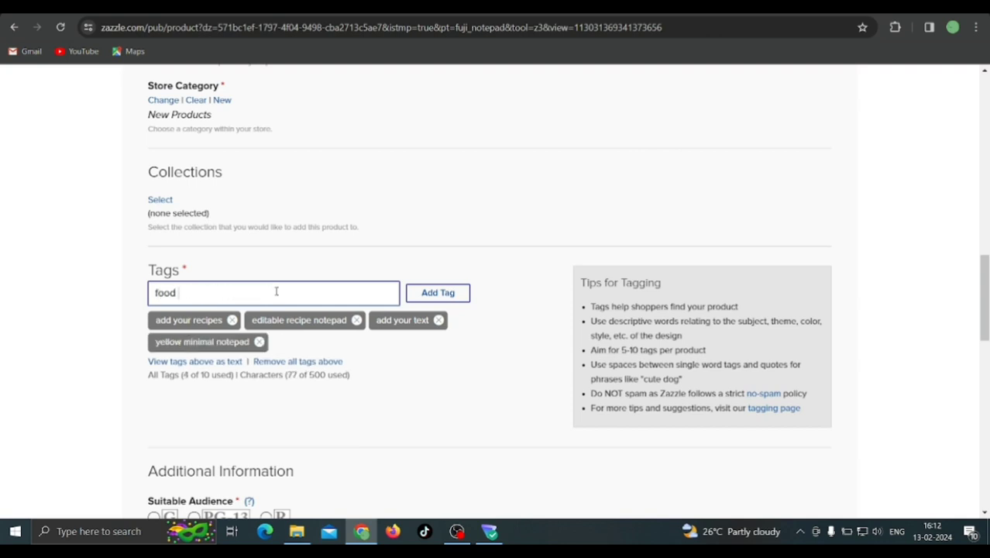
{"action": "type", "text": "lover recipe\""}
{"action": "key", "text": "Return"}
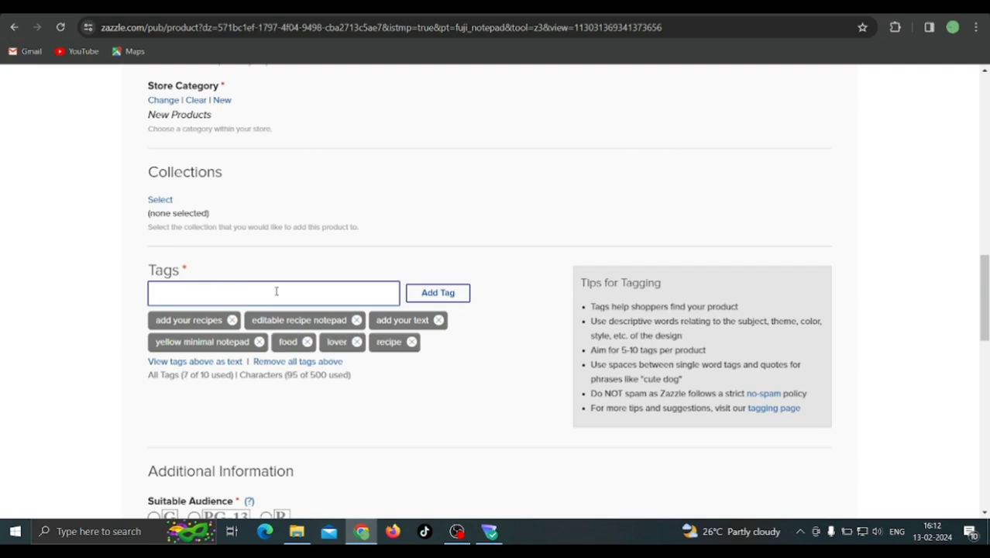
{"action": "type", "text": "\"recipe notepad\""}
{"action": "key", "text": "Return"}
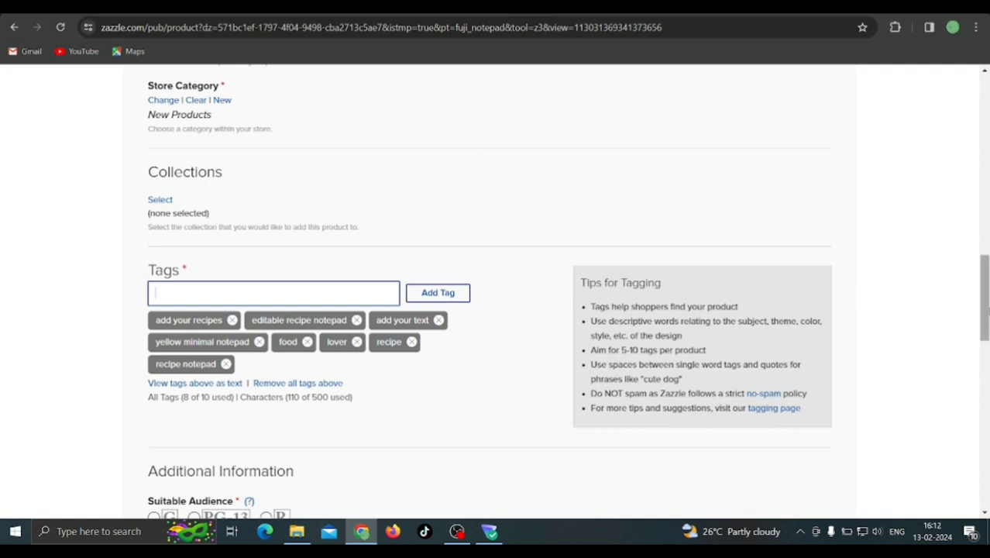
- Set the product's suitable audience to G in the additional information
{"action": "left_click_drag", "start_coordinate": [985, 310], "coordinate": [985, 376]}
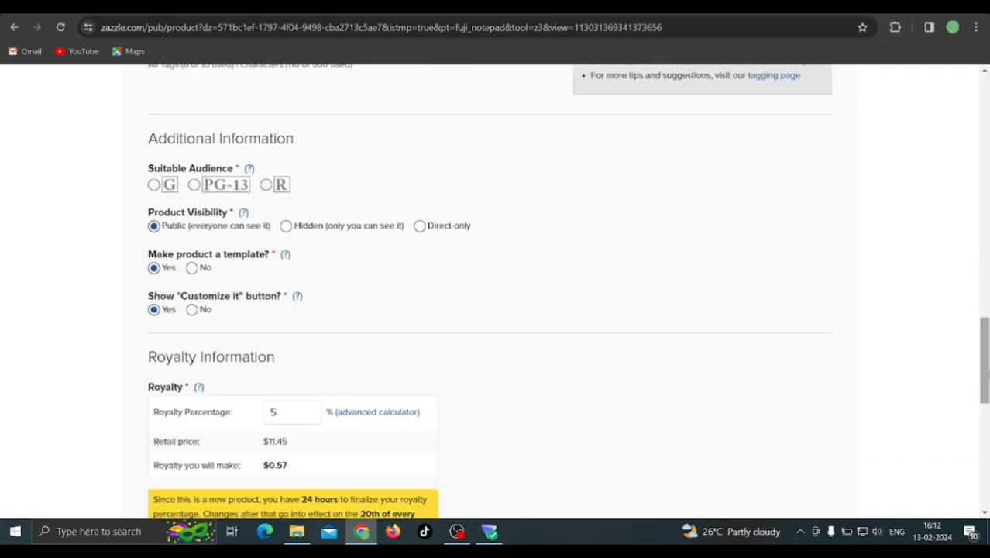
{"action": "left_click", "coordinate": [154, 185]}
{"action": "scroll", "coordinate": [984, 361], "scroll_direction": "down", "scroll_amount": 3}
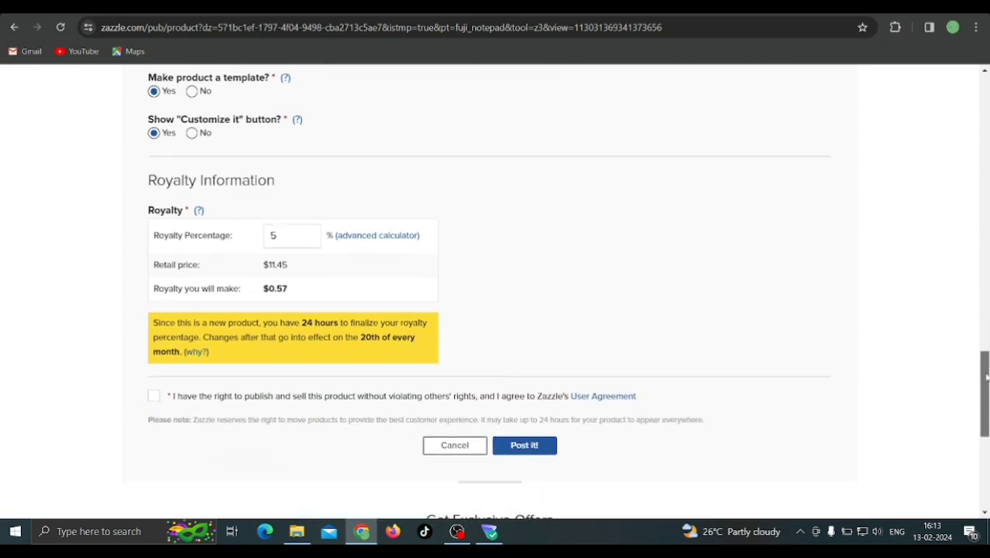
- Set the royalty percentage to 8 and post the product for sale, accepting the User Agreement
{"action": "left_click", "coordinate": [303, 216]}
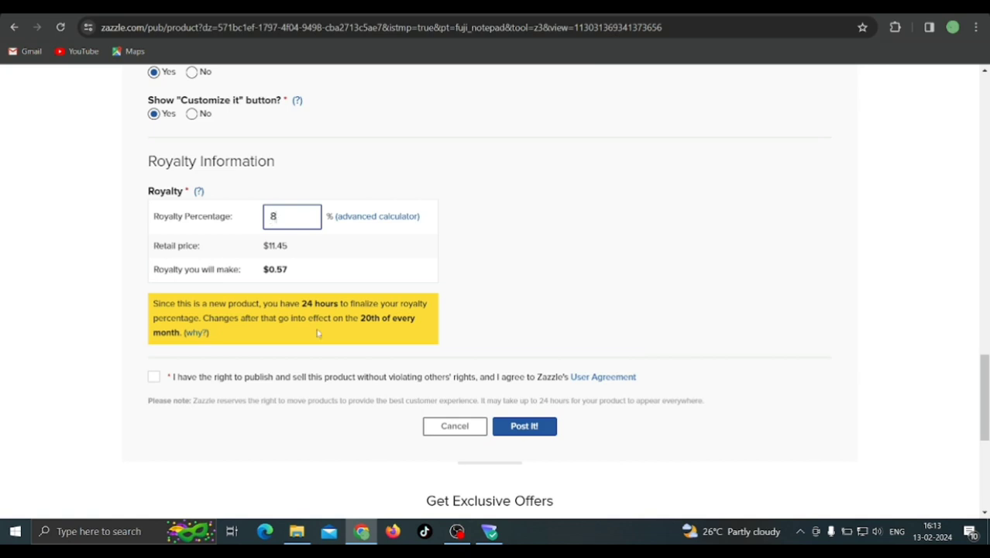
{"action": "left_click", "coordinate": [331, 383]}
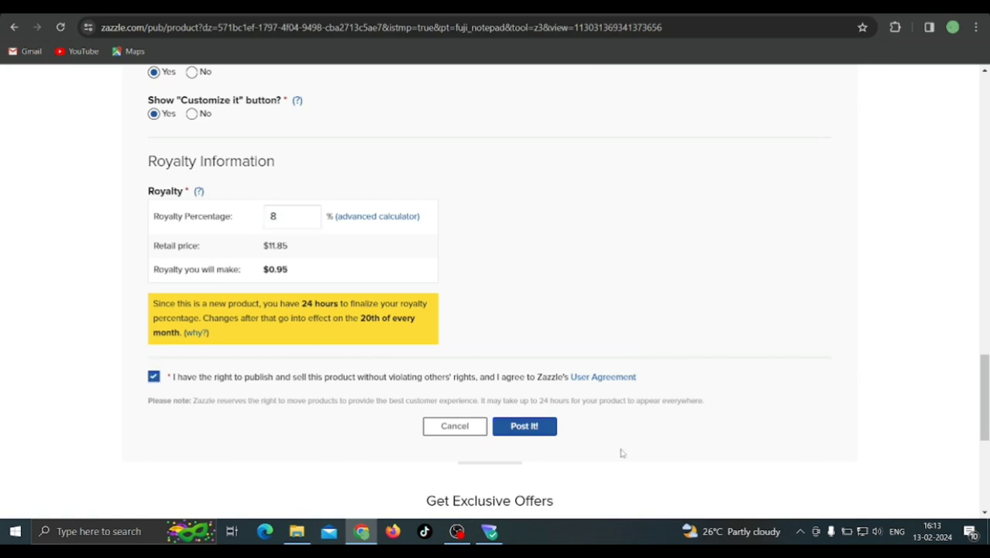
{"action": "left_click", "coordinate": [532, 434]}
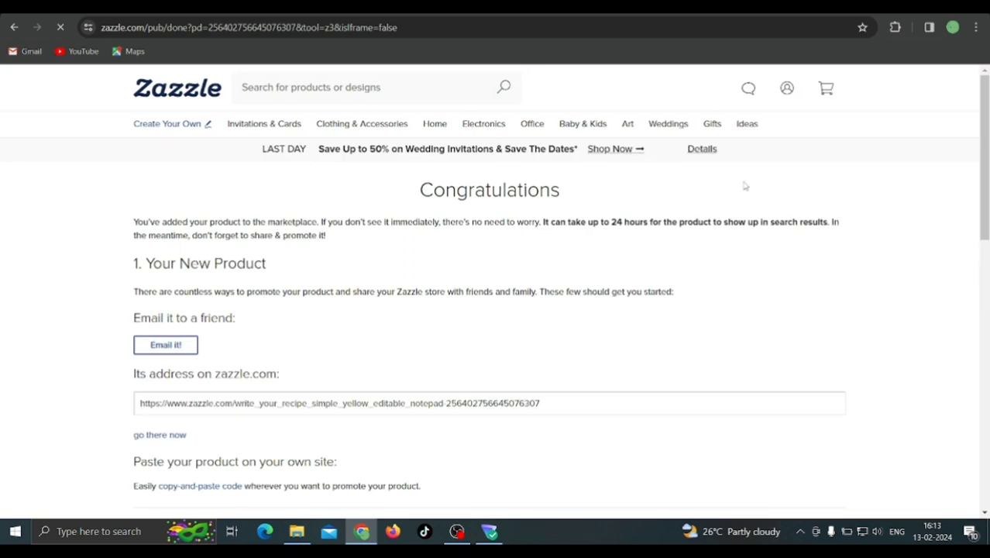
- Go to the creator's own store and open its product listing
{"action": "mouse_move", "coordinate": [786, 92]}
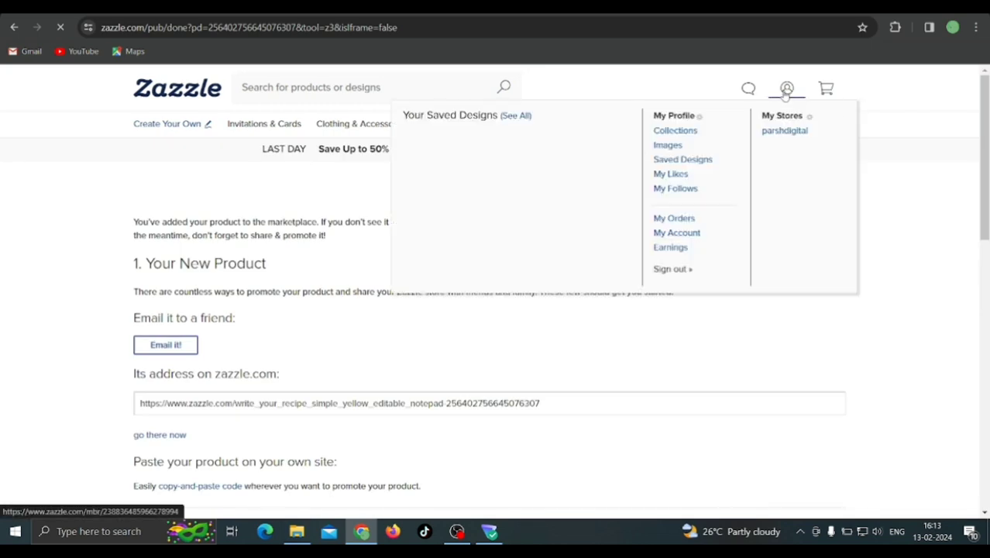
{"action": "left_click", "coordinate": [776, 132]}
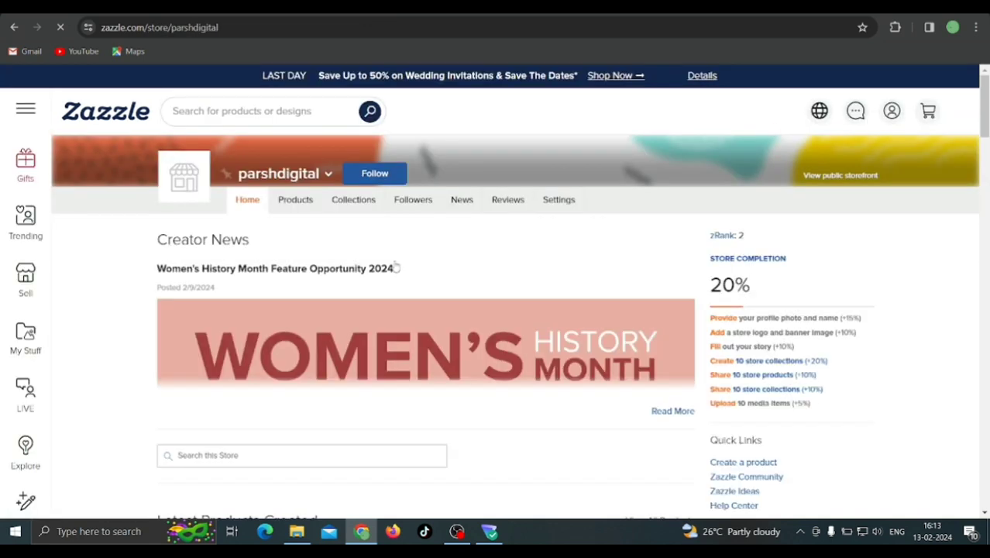
{"action": "left_click", "coordinate": [290, 200]}
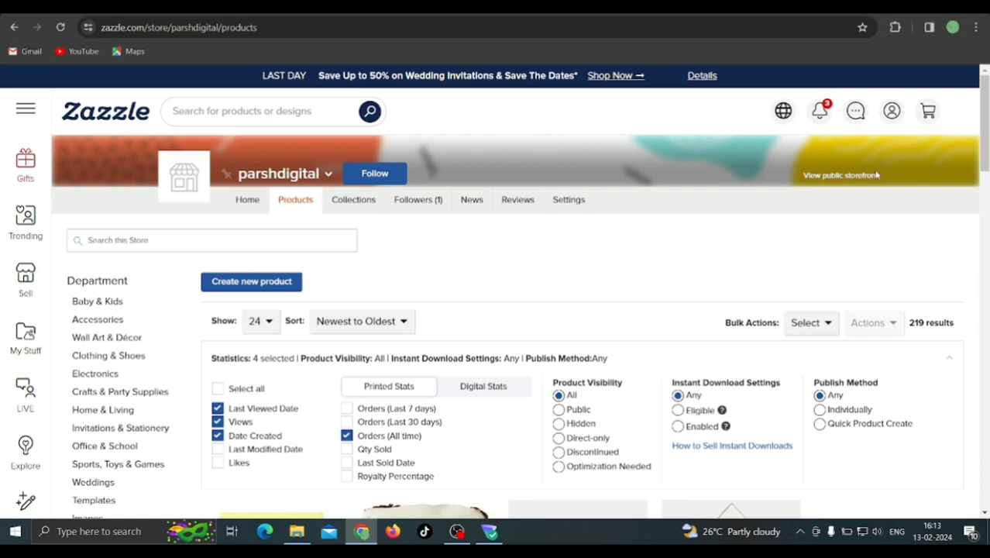
{"action": "left_click_drag", "start_coordinate": [982, 112], "coordinate": [980, 189]}
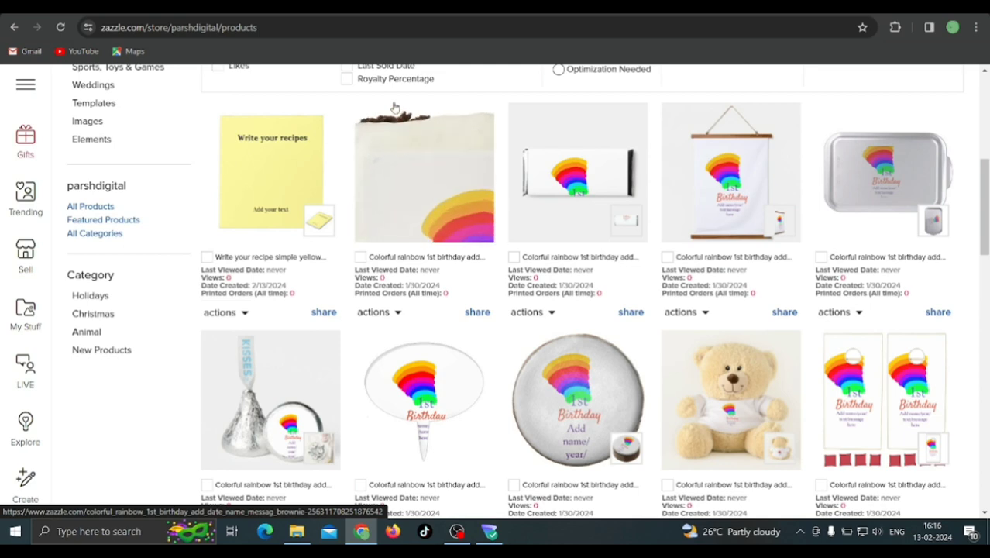
- Open the product page of the new yellow recipe notepad in a separate browser tab
{"action": "scroll", "coordinate": [395, 109], "scroll_direction": "down", "scroll_amount": 1}
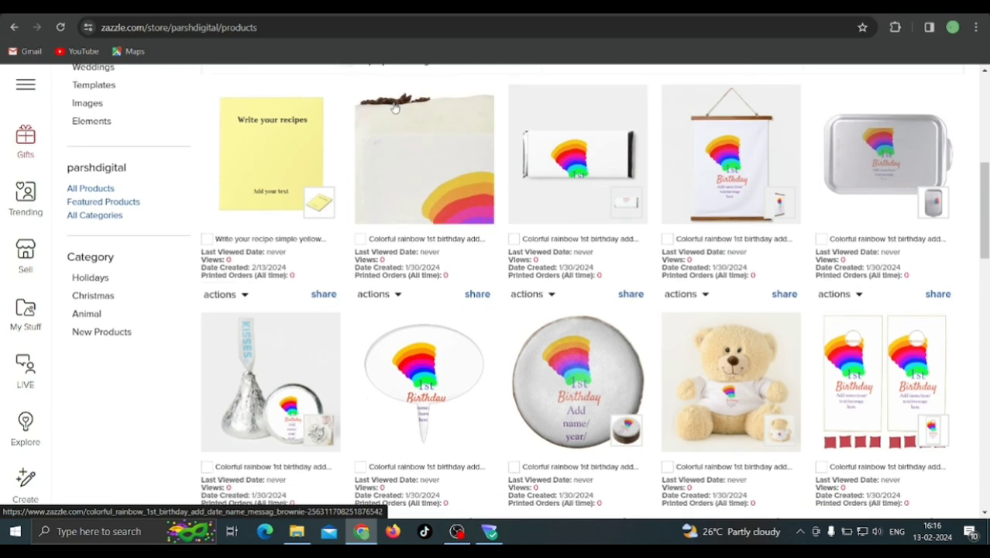
{"action": "right_click", "coordinate": [287, 153]}
{"action": "left_click", "coordinate": [339, 164]}
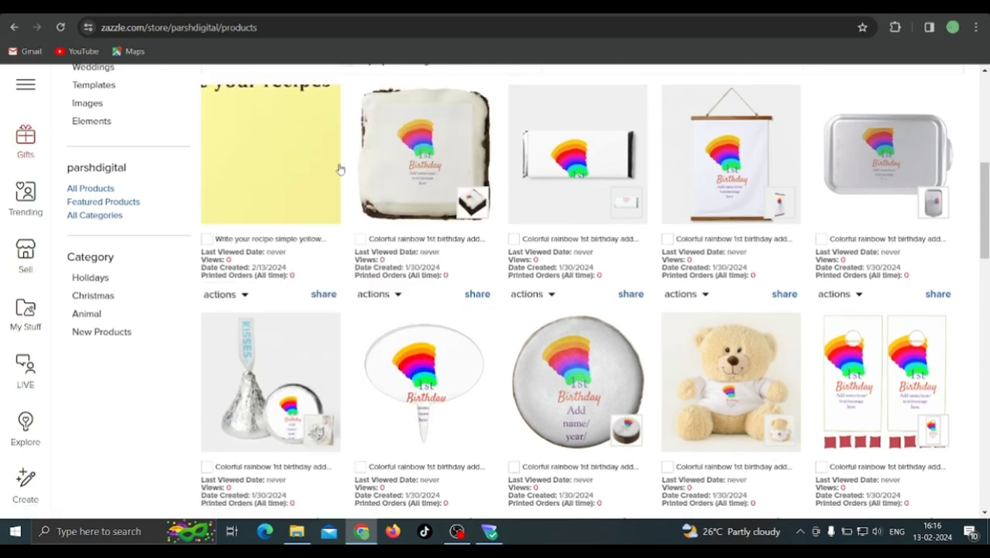
{"action": "left_click", "coordinate": [279, 182]}
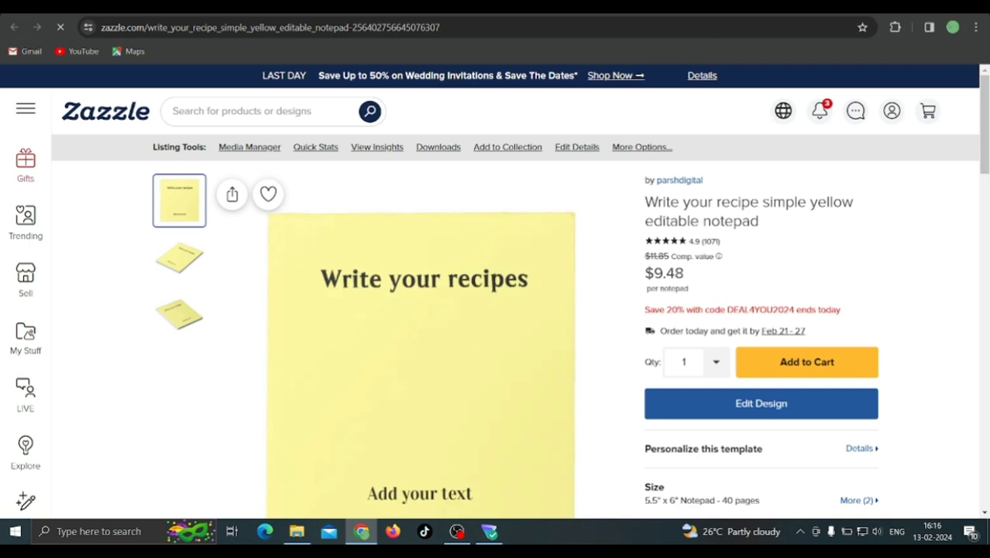
- Open the full range of products that the notepad's design can be transferred to
{"action": "scroll", "coordinate": [496, 287], "scroll_direction": "down", "scroll_amount": 7}
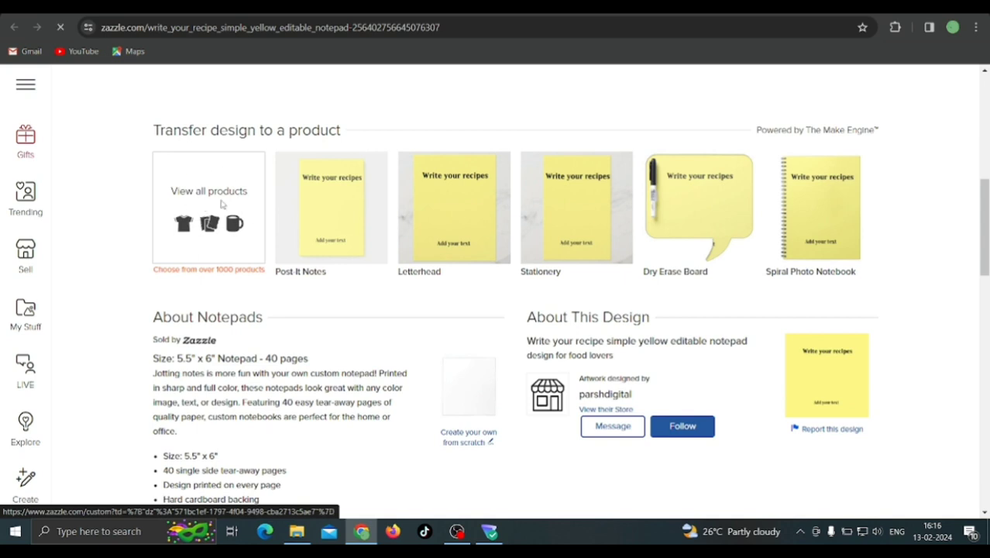
{"action": "left_click", "coordinate": [222, 203]}
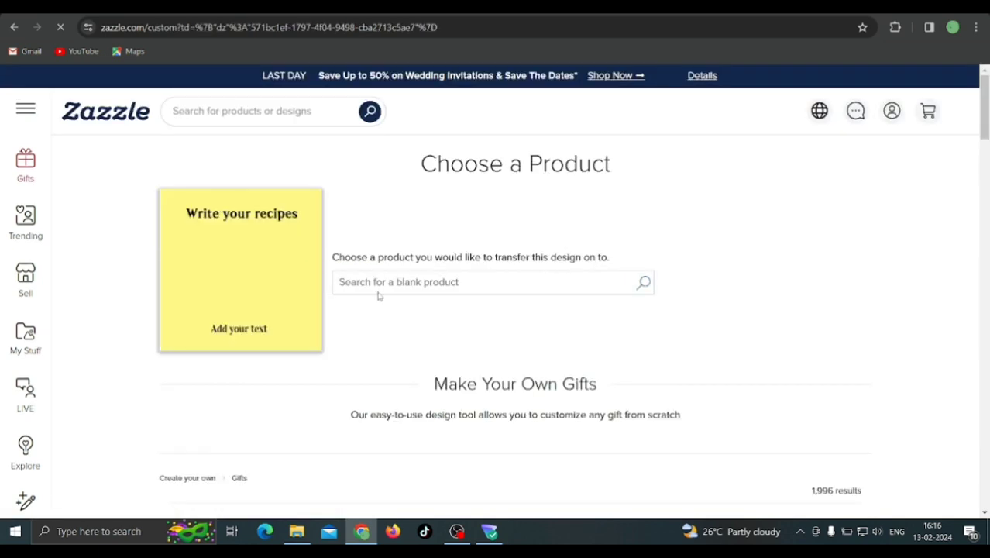
- Find the 4.5" x 5.6" Flat Paper Sheet among the blank products and open it in a new browser tab
{"action": "scroll", "coordinate": [378, 295], "scroll_direction": "down", "scroll_amount": 2}
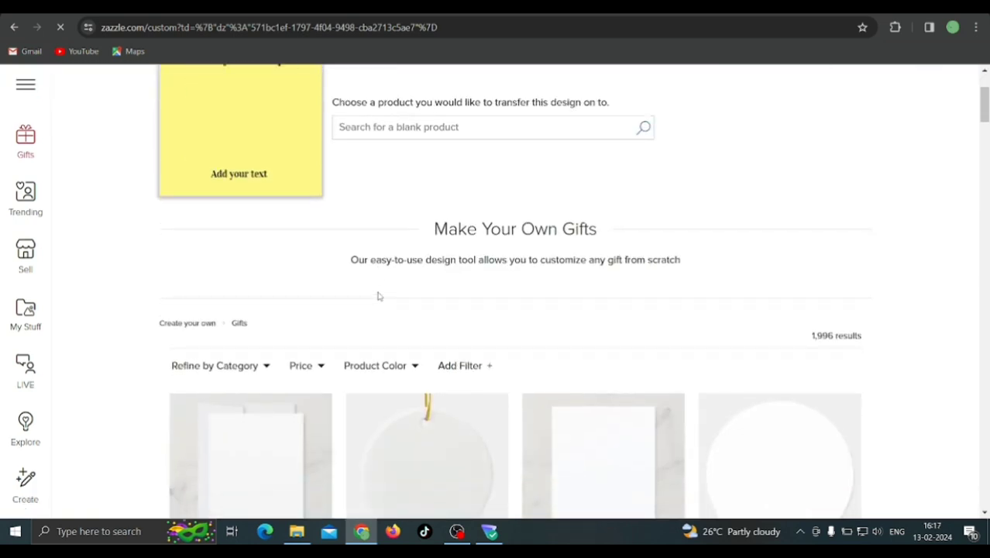
{"action": "scroll", "coordinate": [379, 295], "scroll_direction": "down", "scroll_amount": 3}
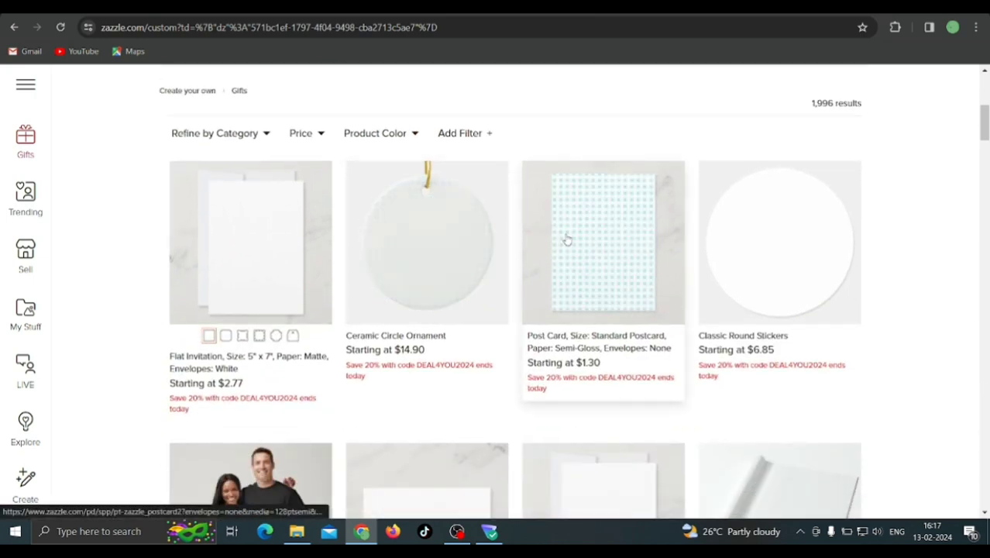
{"action": "scroll", "coordinate": [567, 241], "scroll_direction": "down", "scroll_amount": 5}
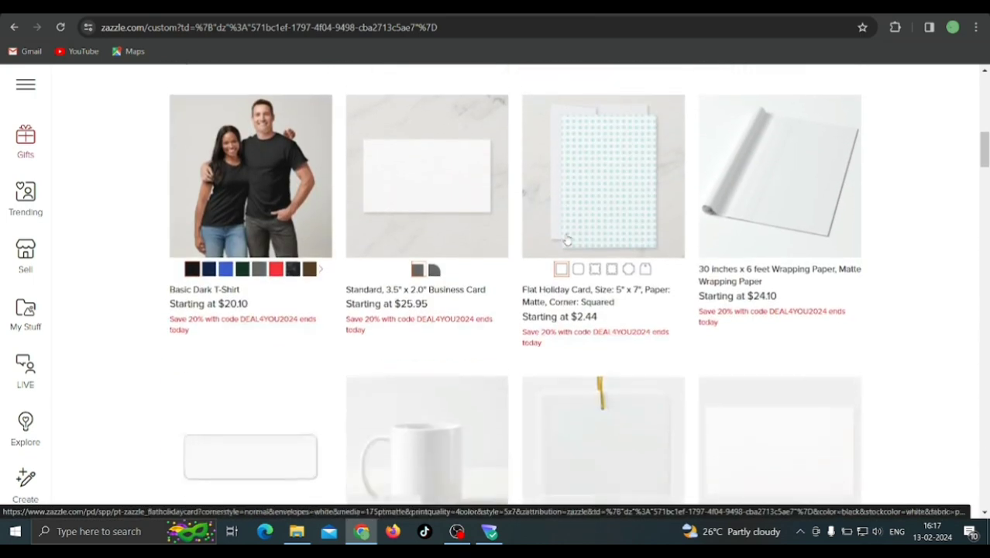
{"action": "scroll", "coordinate": [567, 241], "scroll_direction": "down", "scroll_amount": 3}
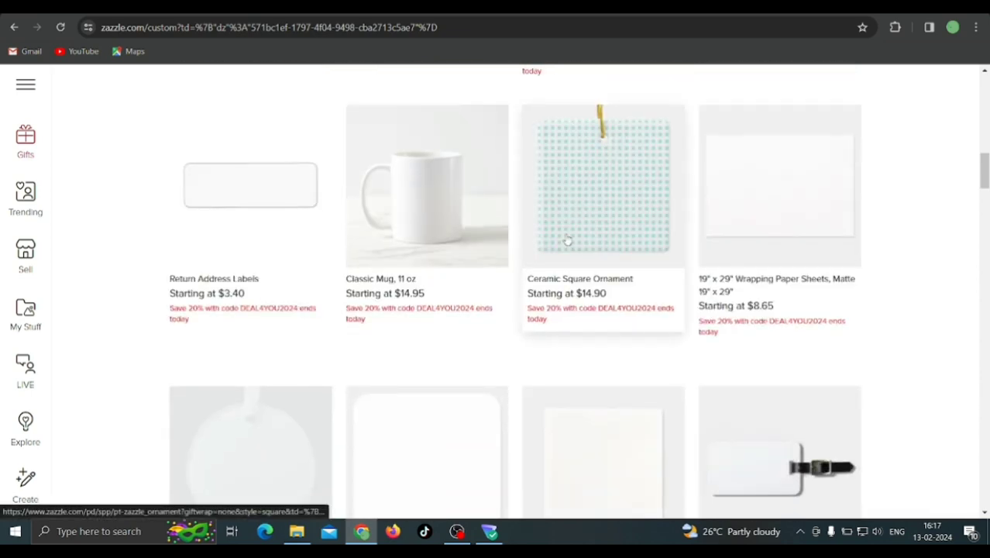
{"action": "scroll", "coordinate": [567, 241], "scroll_direction": "down", "scroll_amount": 8}
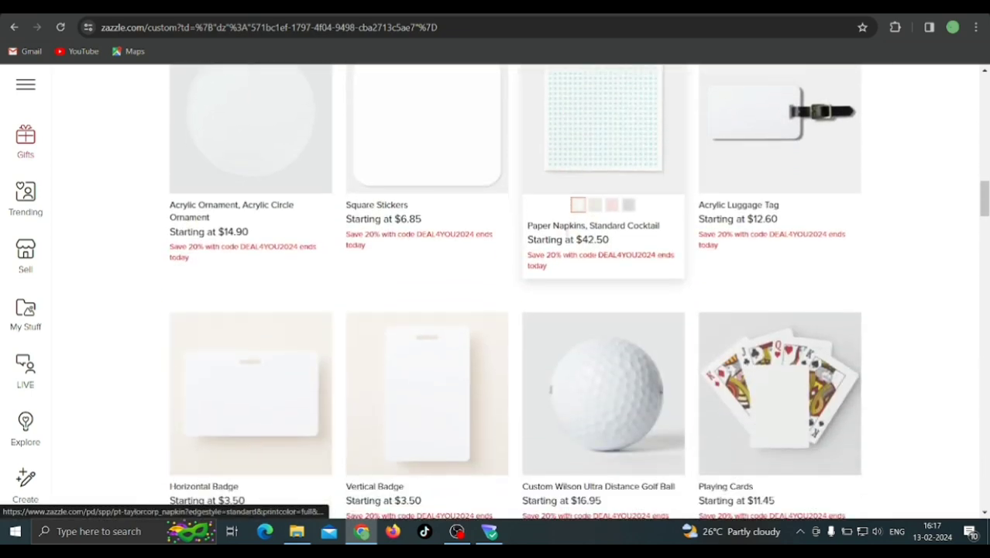
{"action": "scroll", "coordinate": [567, 239], "scroll_direction": "down", "scroll_amount": 3}
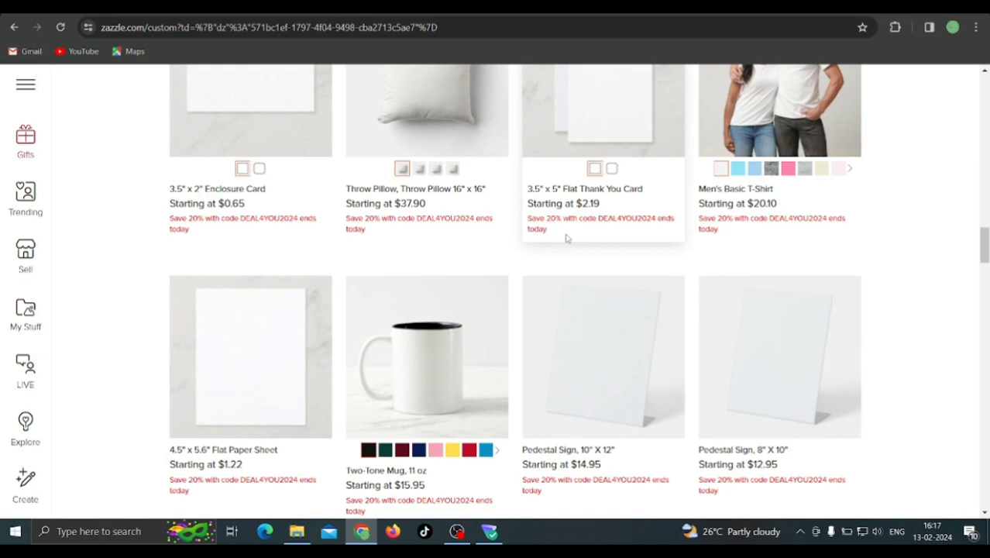
{"action": "scroll", "coordinate": [567, 238], "scroll_direction": "down", "scroll_amount": 2}
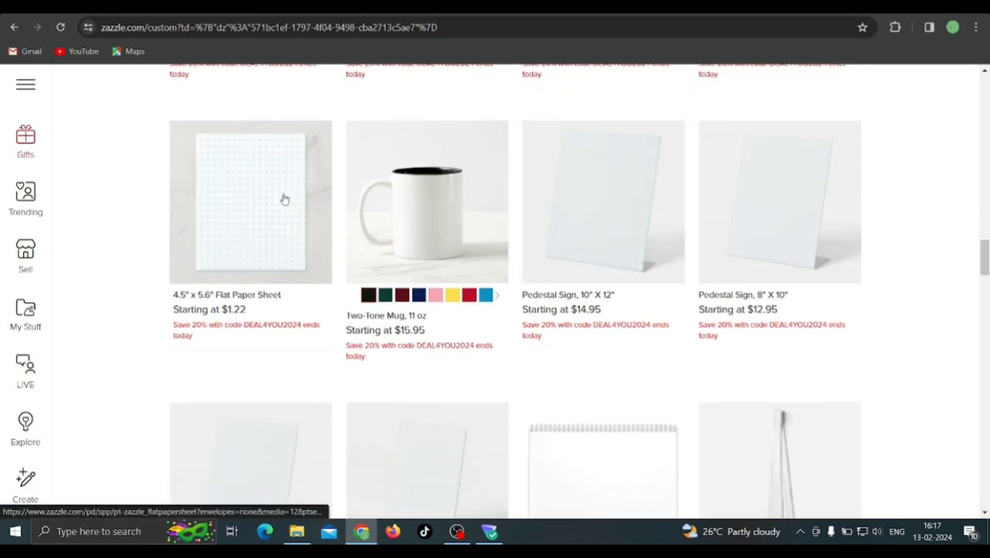
{"action": "right_click", "coordinate": [264, 171]}
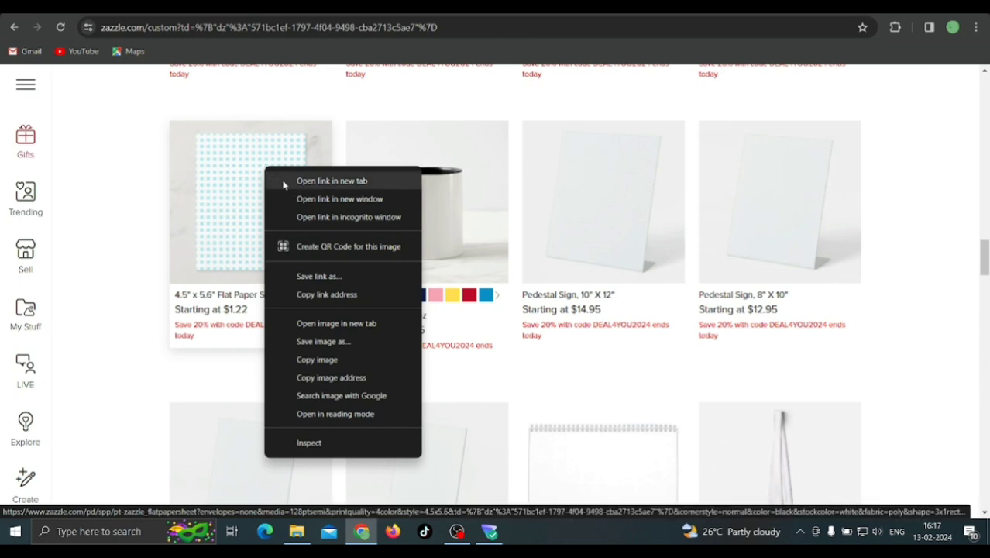
{"action": "left_click", "coordinate": [284, 185]}
- Find the Spiral Notebook on the second page of blank products and open it with the recipe design transferred
{"action": "scroll", "coordinate": [284, 185], "scroll_direction": "down", "scroll_amount": 5}
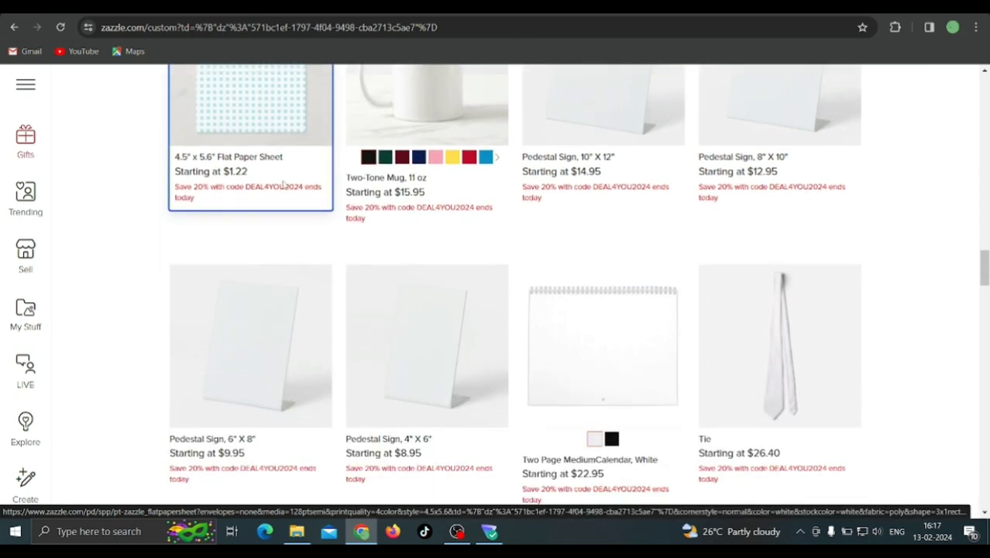
{"action": "scroll", "coordinate": [285, 186], "scroll_direction": "down", "scroll_amount": 3}
{"action": "scroll", "coordinate": [285, 187], "scroll_direction": "down", "scroll_amount": 3}
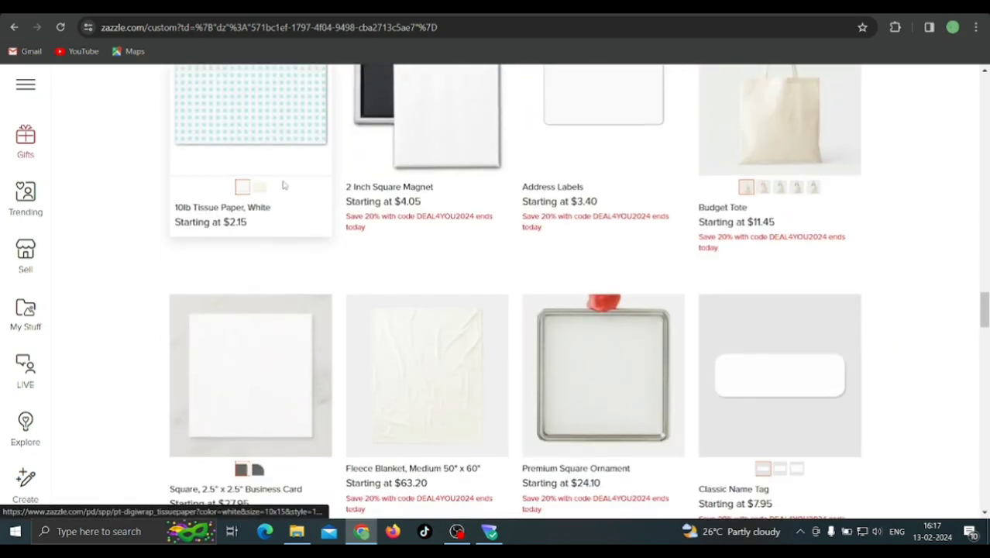
{"action": "scroll", "coordinate": [284, 187], "scroll_direction": "down", "scroll_amount": 5}
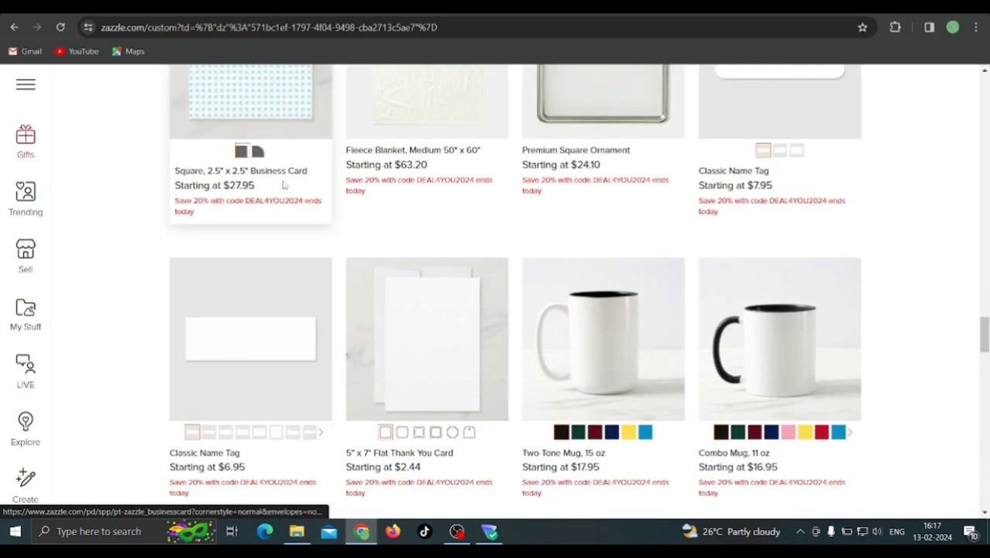
{"action": "scroll", "coordinate": [284, 184], "scroll_direction": "down", "scroll_amount": 3}
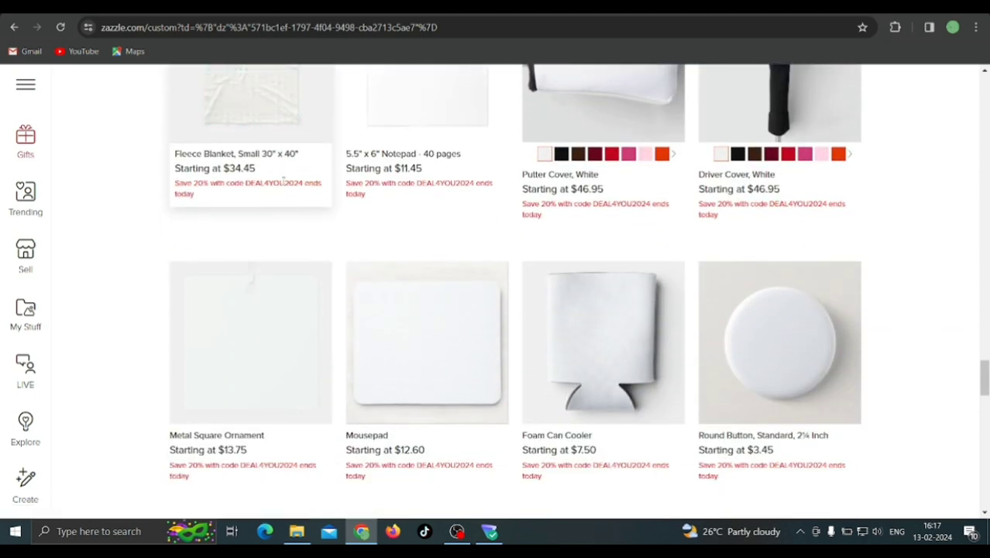
{"action": "scroll", "coordinate": [283, 183], "scroll_direction": "down", "scroll_amount": 3}
{"action": "scroll", "coordinate": [283, 184], "scroll_direction": "down", "scroll_amount": 10}
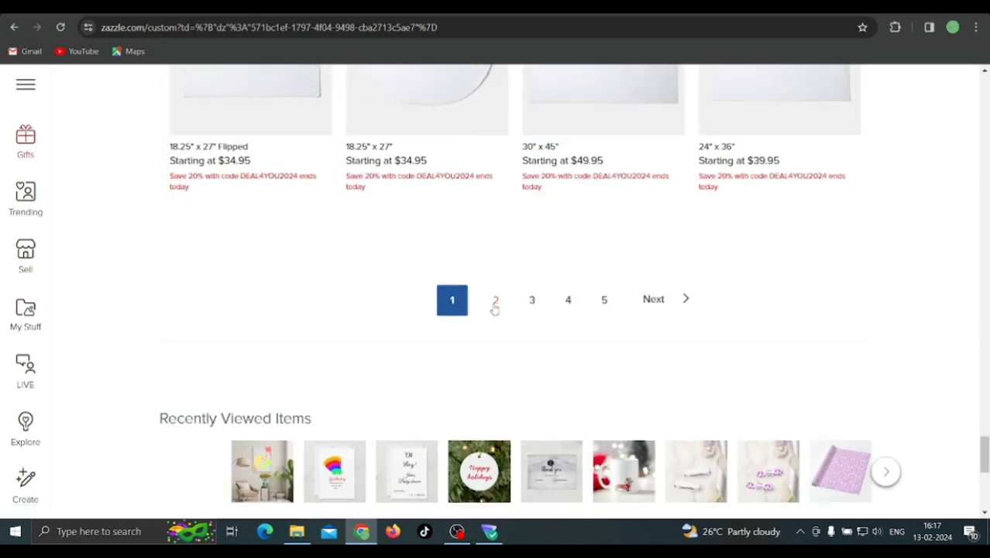
{"action": "left_click", "coordinate": [495, 302]}
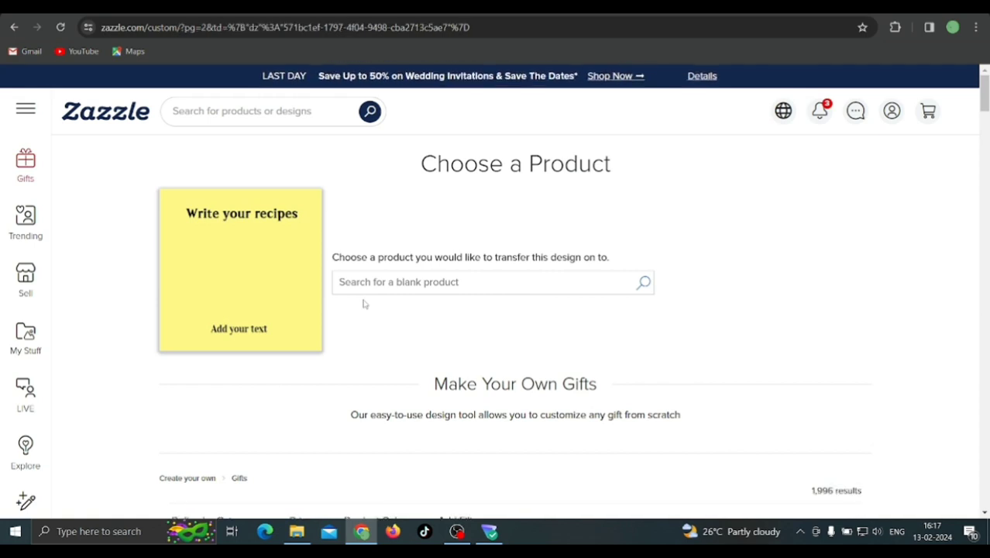
{"action": "scroll", "coordinate": [363, 303], "scroll_direction": "down", "scroll_amount": 3}
{"action": "scroll", "coordinate": [363, 304], "scroll_direction": "down", "scroll_amount": 4}
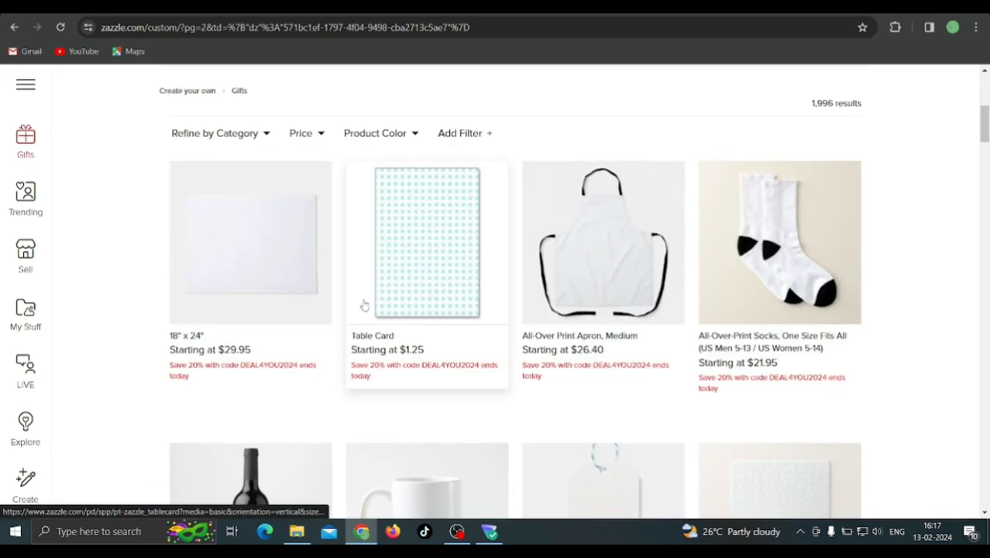
{"action": "scroll", "coordinate": [364, 305], "scroll_direction": "down", "scroll_amount": 9}
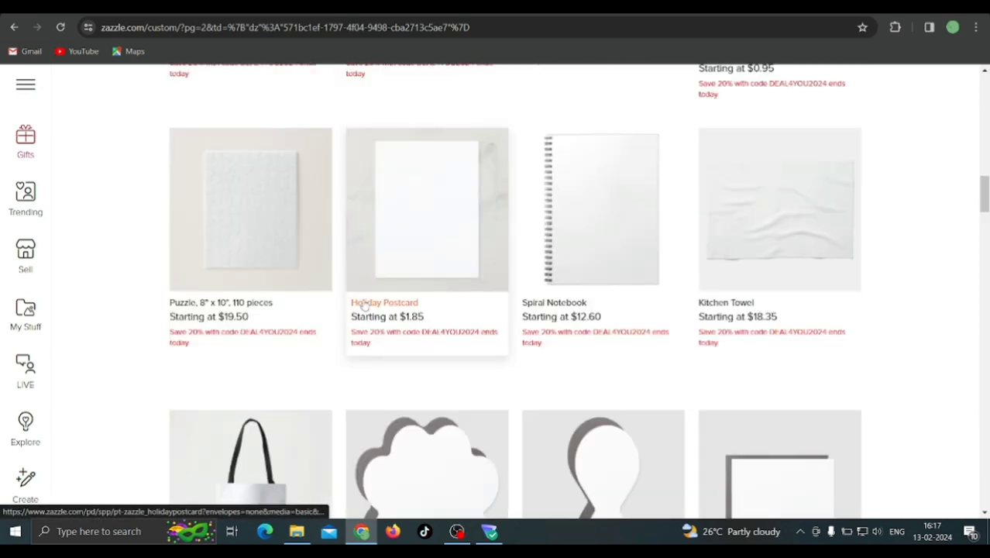
{"action": "left_click", "coordinate": [627, 174]}
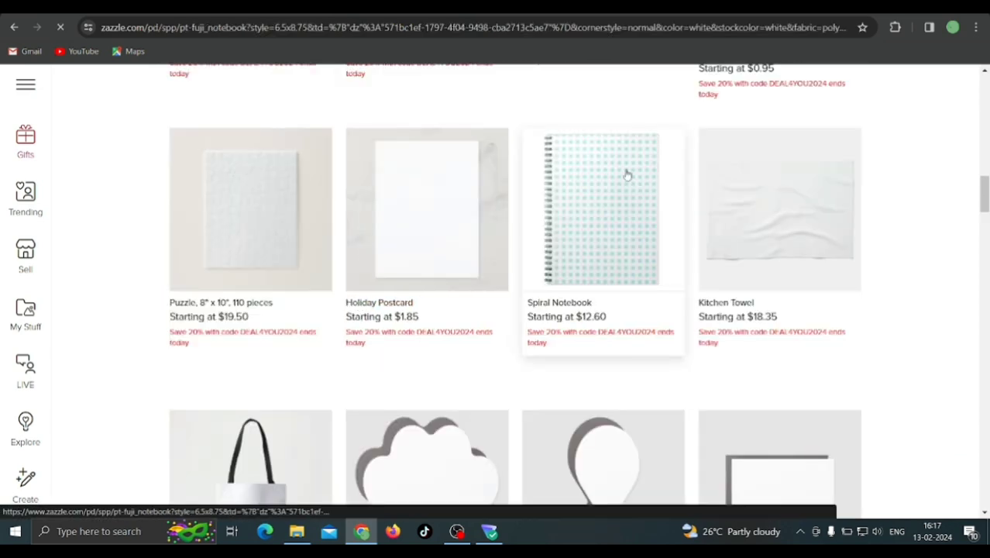
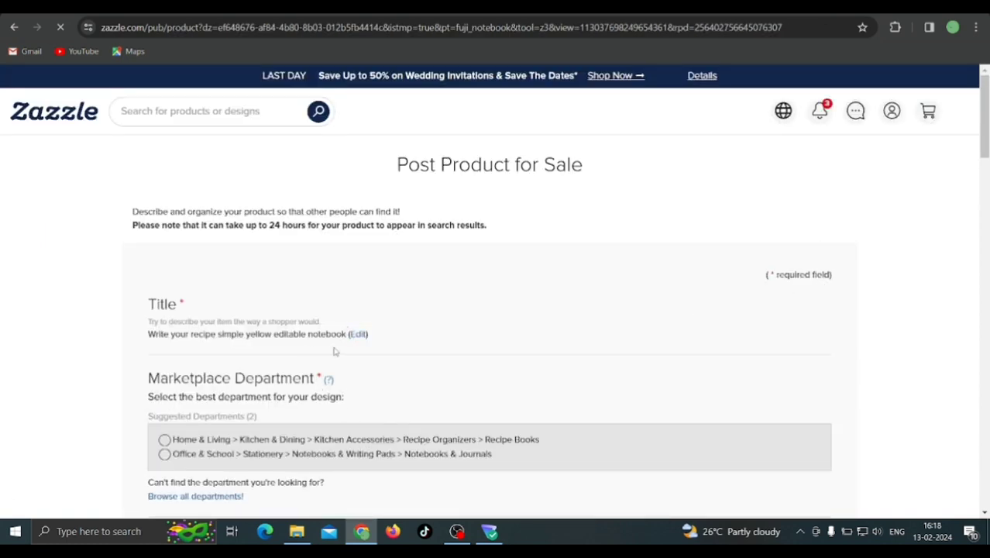
- Assign the notebook listing to the marketplace department Home & Living > Kitchen & Dining > Kitchen Accessories > Recipe Organizers > Recipe Books
{"action": "left_click", "coordinate": [333, 441]}
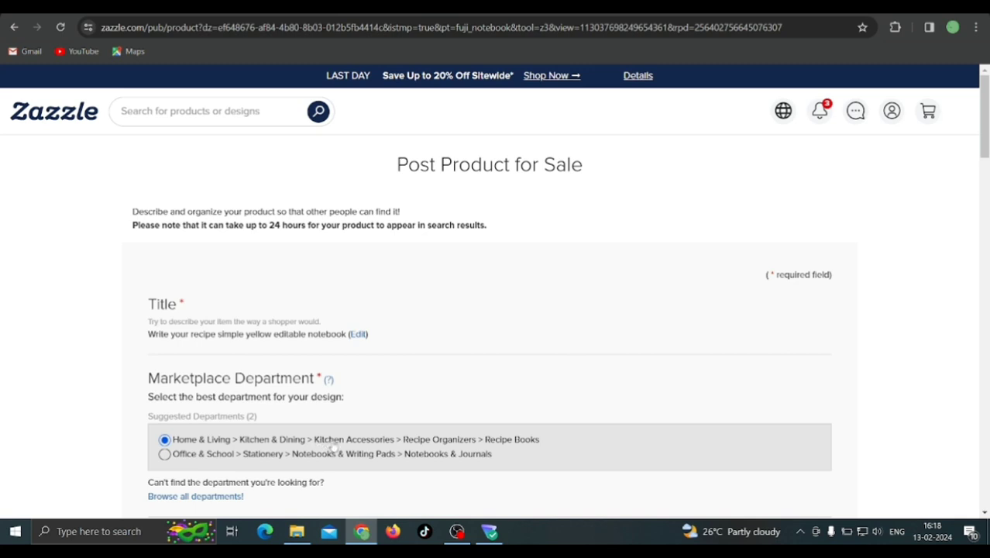
{"action": "left_click", "coordinate": [489, 451]}
{"action": "left_click", "coordinate": [486, 443]}
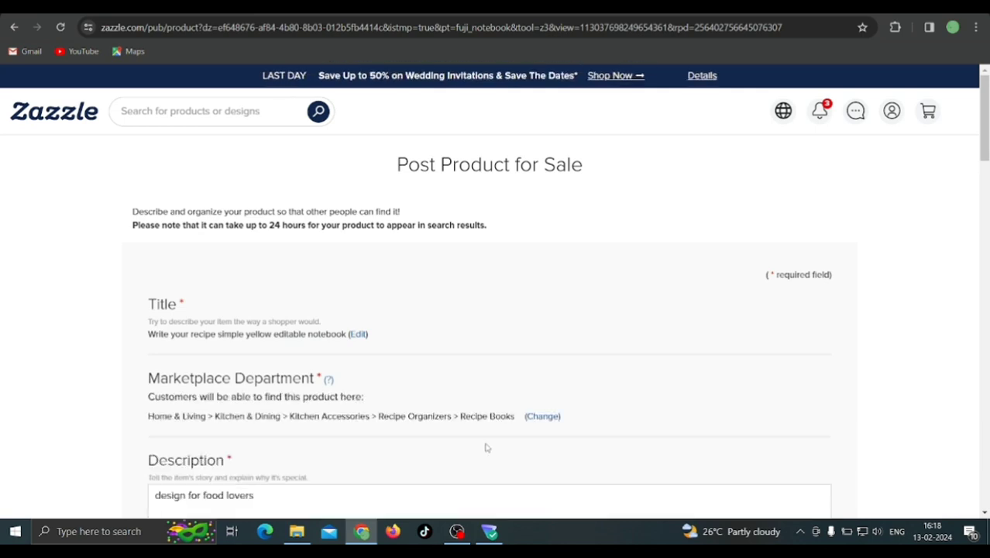
- Replace the notebook listing's "recipe notepad" tag with "recipe notebook"
{"action": "scroll", "coordinate": [416, 482], "scroll_direction": "down", "scroll_amount": 10}
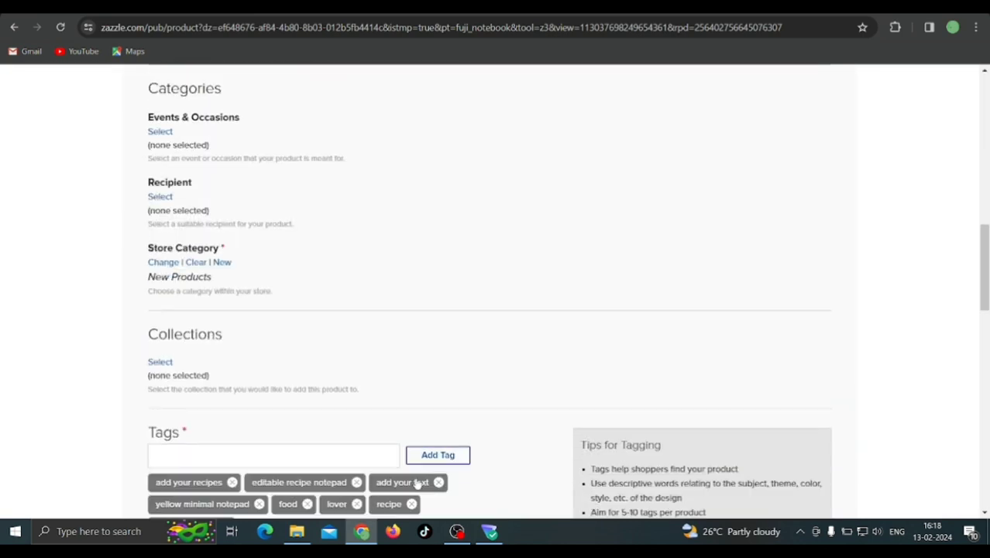
{"action": "scroll", "coordinate": [416, 482], "scroll_direction": "down", "scroll_amount": 3}
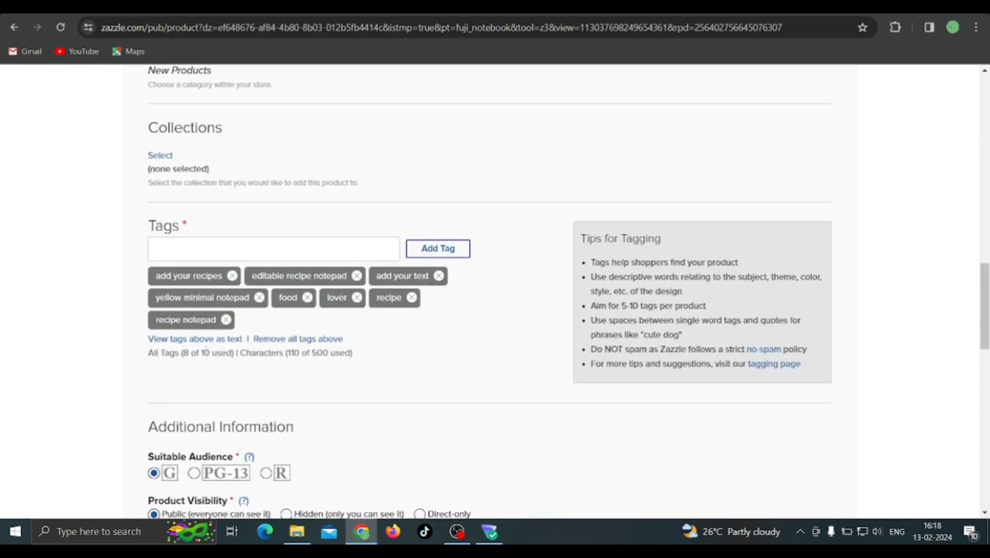
{"action": "left_click", "coordinate": [226, 319]}
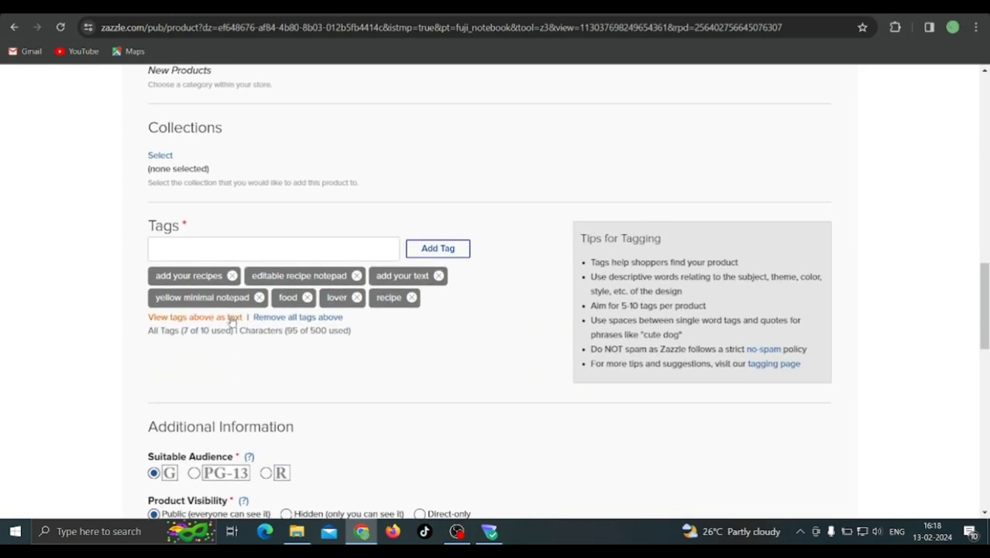
{"action": "left_click", "coordinate": [257, 256]}
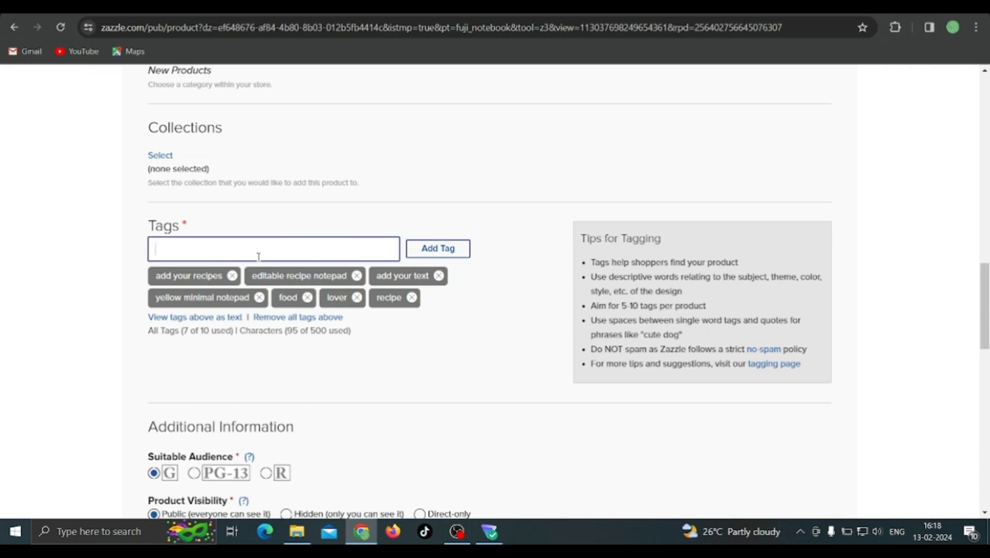
{"action": "type", "text": "\"recipe notebook\""}
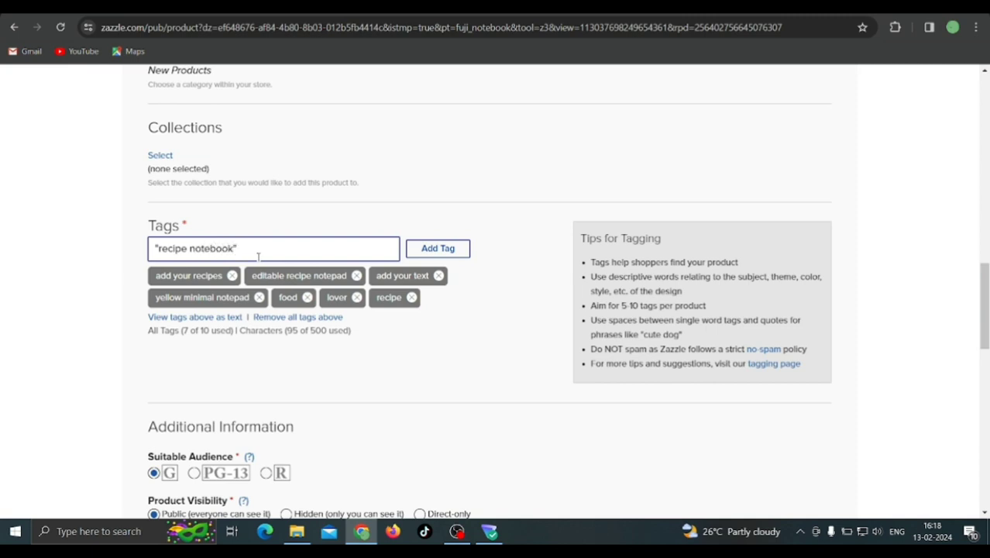
{"action": "key", "text": "Return"}
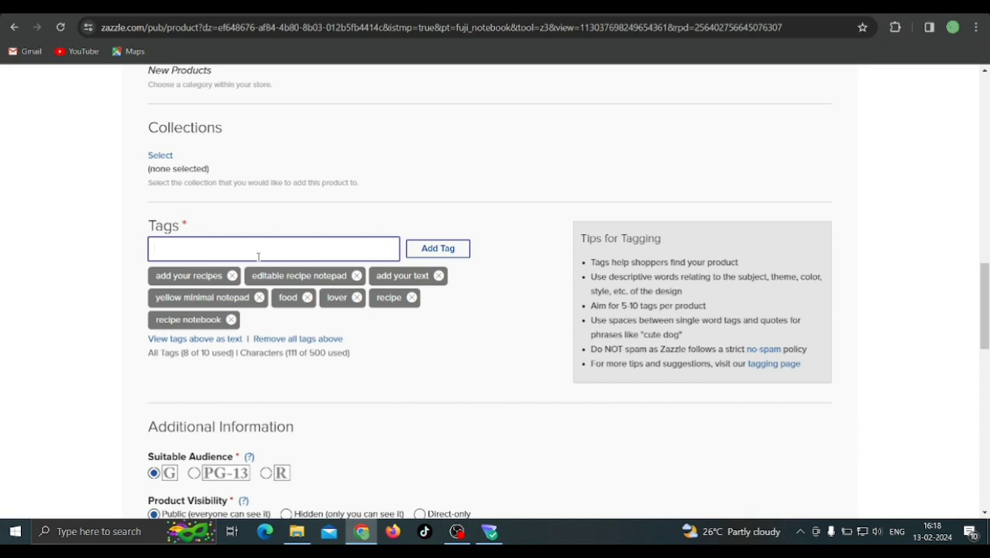
- Accept the publishing rights agreement, post the notebook for sale, and close its browser tab
{"action": "scroll", "coordinate": [898, 369], "scroll_direction": "down", "scroll_amount": 5}
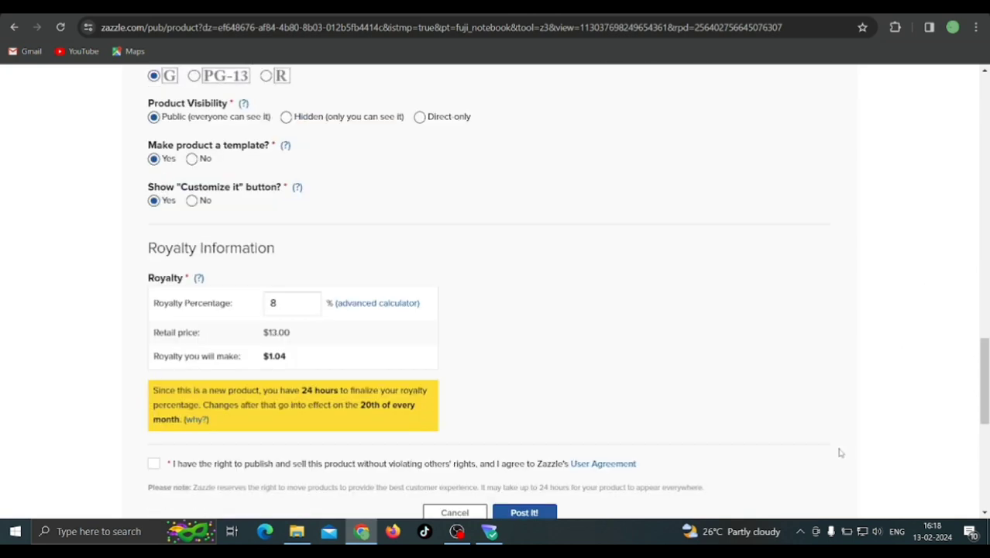
{"action": "left_click", "coordinate": [472, 465]}
{"action": "left_click", "coordinate": [535, 512]}
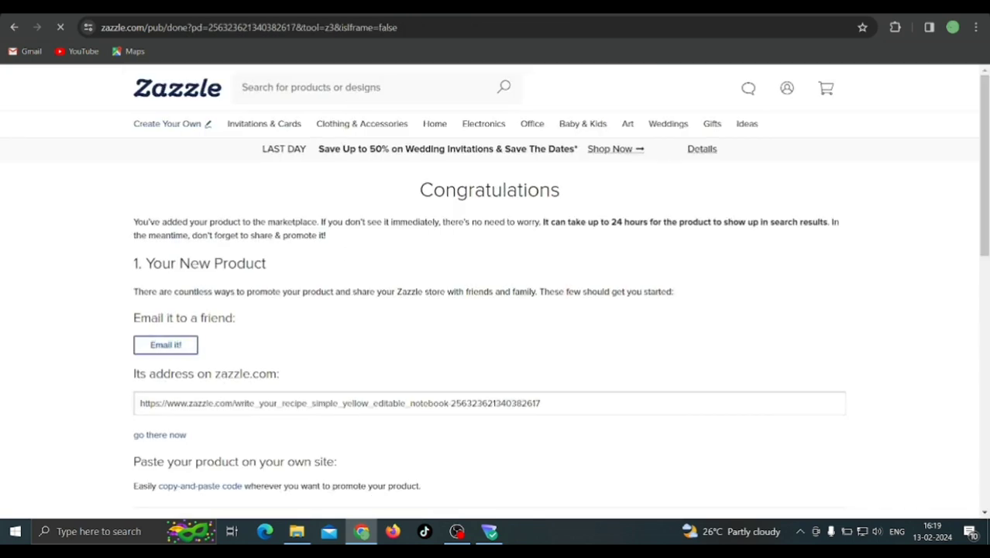
{"action": "key", "text": "ctrl+w"}
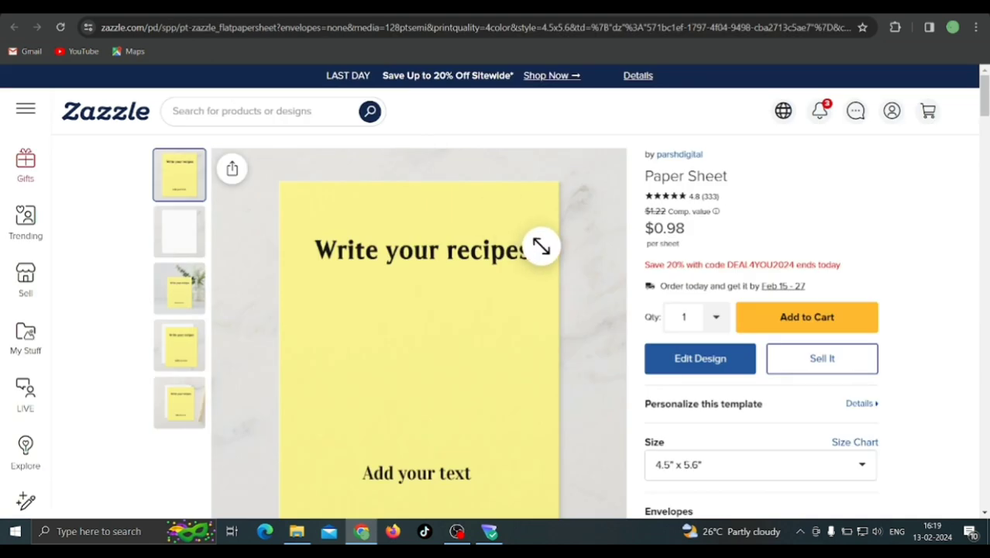
- Choose the paper sheet's preview image with the plant and put the product up for sale with its back left blank
{"action": "scroll", "coordinate": [541, 246], "scroll_direction": "down", "scroll_amount": 1}
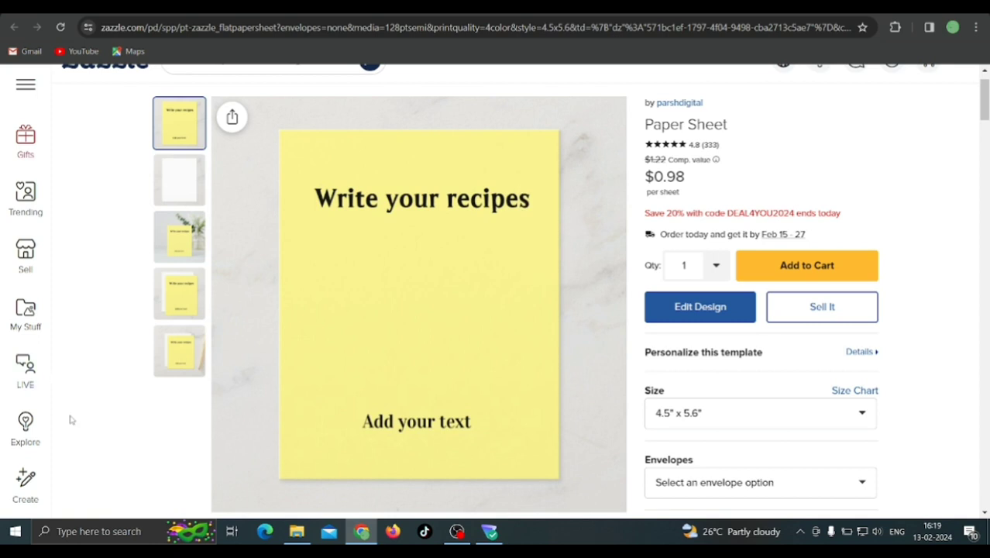
{"action": "left_click", "coordinate": [185, 258]}
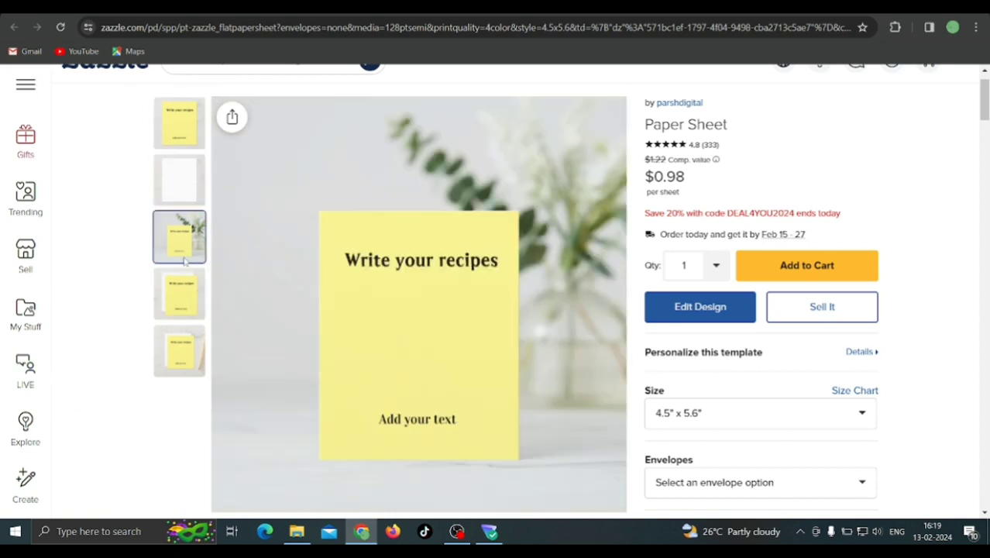
{"action": "left_click", "coordinate": [819, 310]}
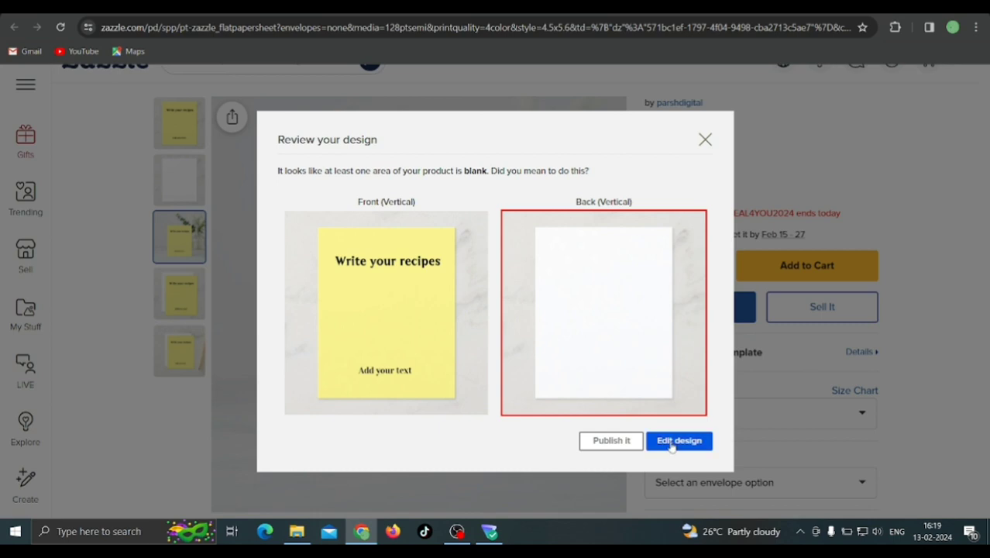
{"action": "left_click", "coordinate": [612, 440]}
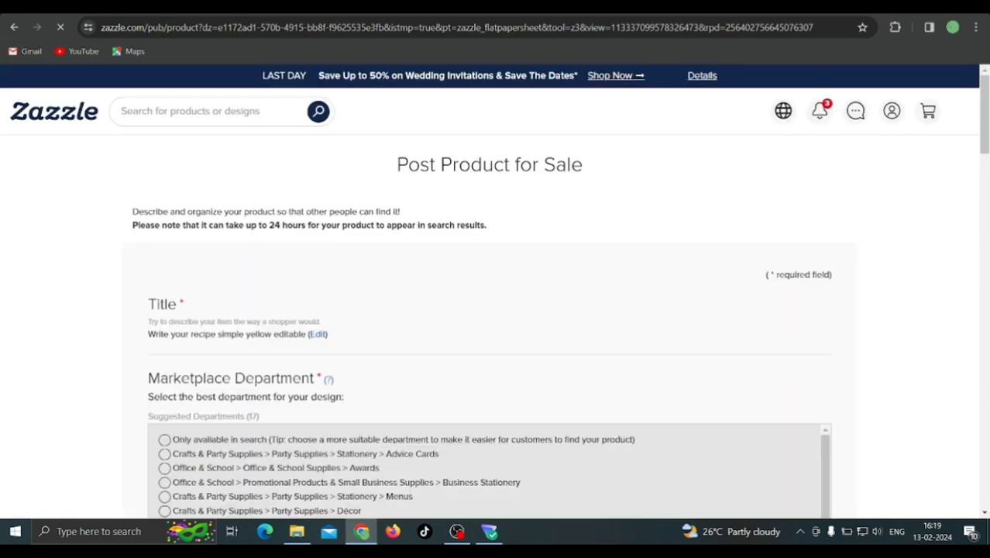
- Assign the paper sheet listing to the department Home & Living > Kitchen & Dining > Kitchen Accessories > Recipe Organizers > Recipe Cards
{"action": "scroll", "coordinate": [541, 444], "scroll_direction": "down", "scroll_amount": 3}
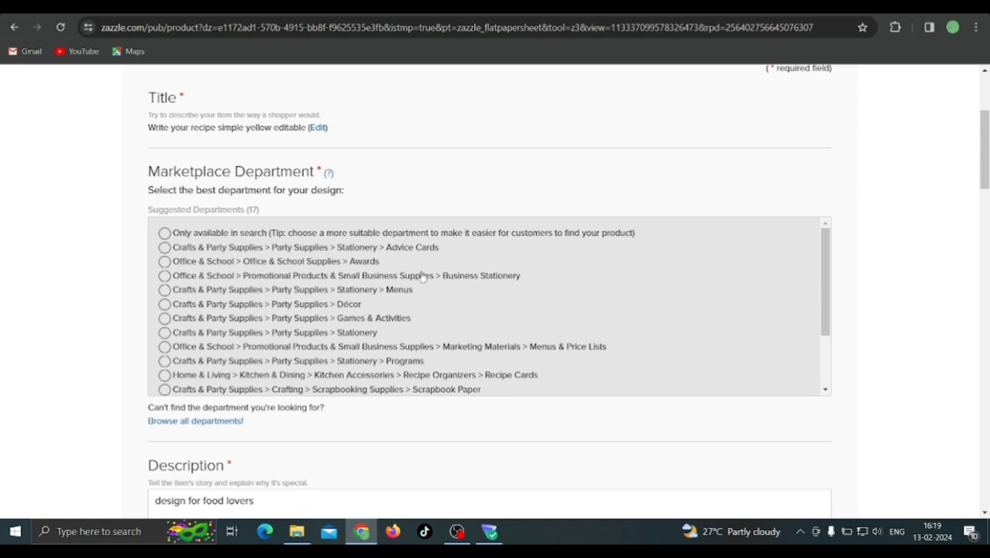
{"action": "left_click", "coordinate": [397, 348]}
{"action": "left_click", "coordinate": [301, 372]}
{"action": "left_click", "coordinate": [310, 331]}
{"action": "left_click", "coordinate": [430, 362]}
{"action": "left_click", "coordinate": [437, 374]}
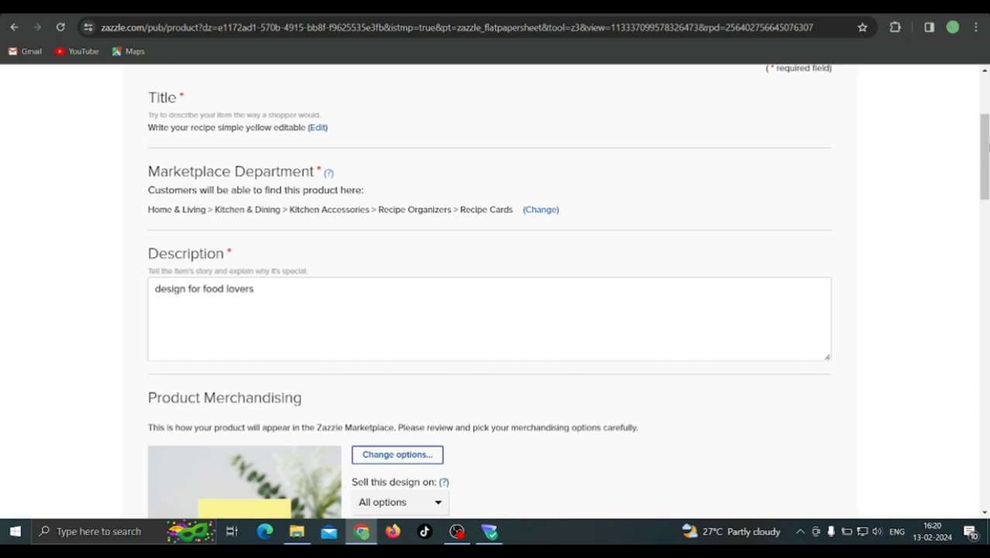
- Remove the "recipe notepad" tag from the paper sheet listing
{"action": "left_click_drag", "start_coordinate": [986, 146], "coordinate": [985, 316]}
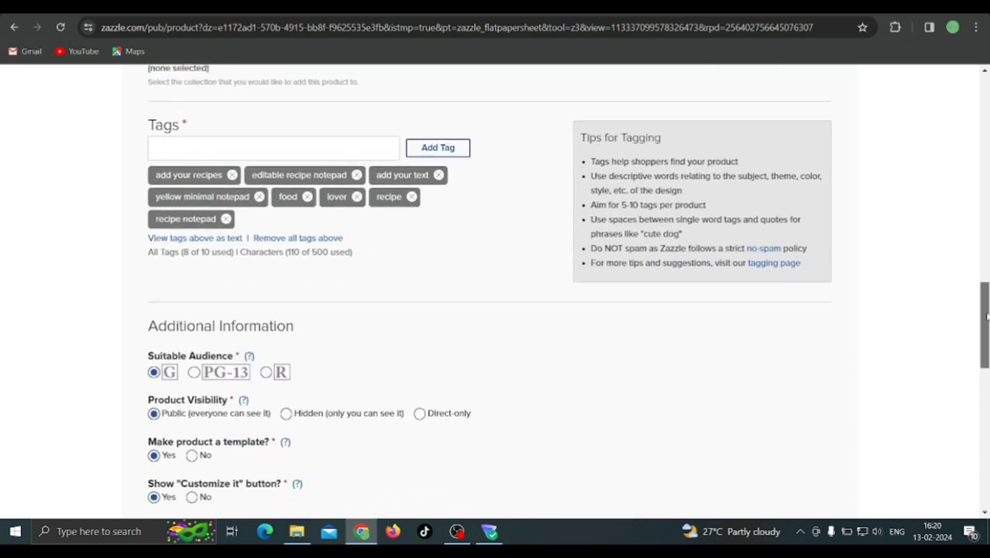
{"action": "left_click", "coordinate": [225, 219]}
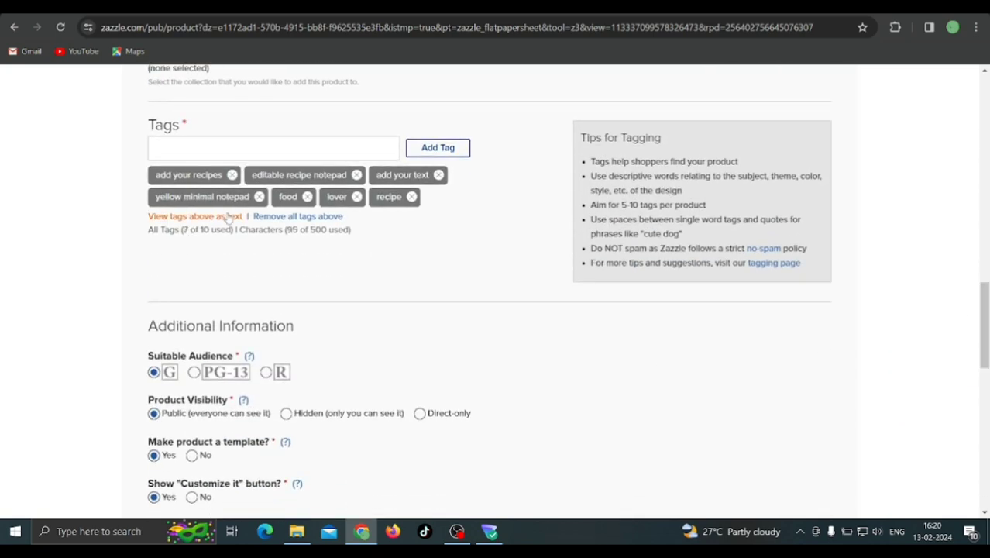
{"action": "left_click", "coordinate": [236, 152]}
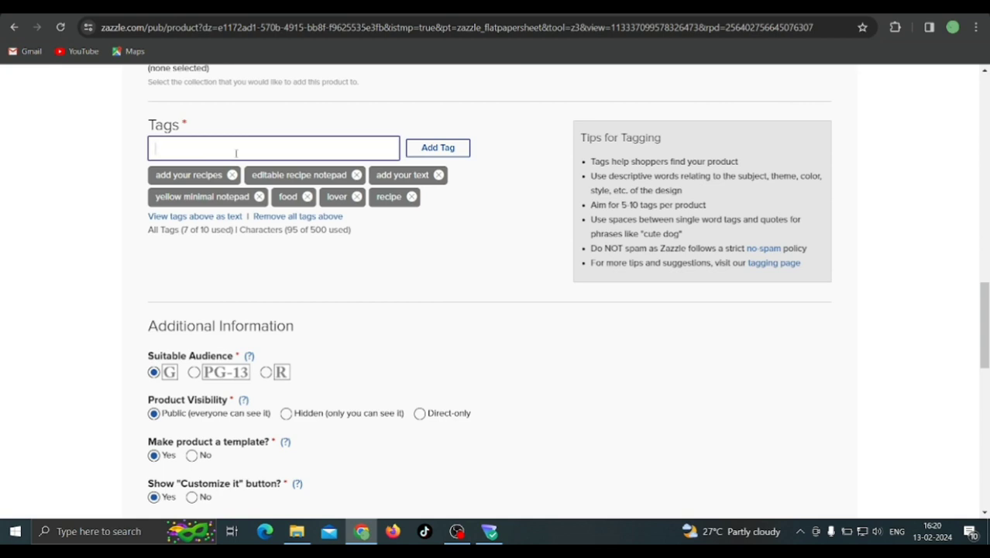
{"action": "type", "text": "\"recipe"}
{"action": "type", "text": "crad\""}
{"action": "key", "text": "Return"}
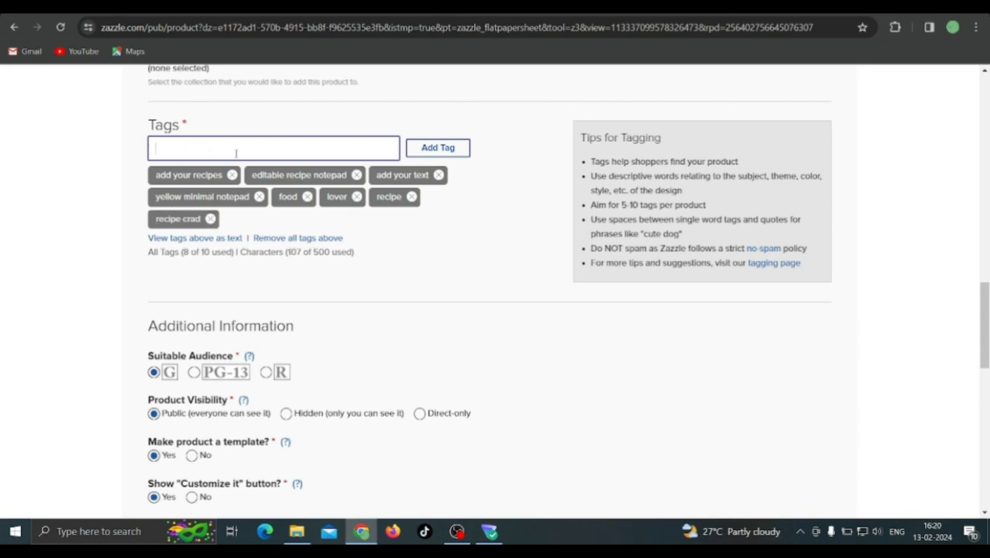
{"action": "left_click", "coordinate": [210, 218]}
- Add the quoted two-word tag "recipe card" to the paper sheet listing
{"action": "left_click", "coordinate": [205, 142]}
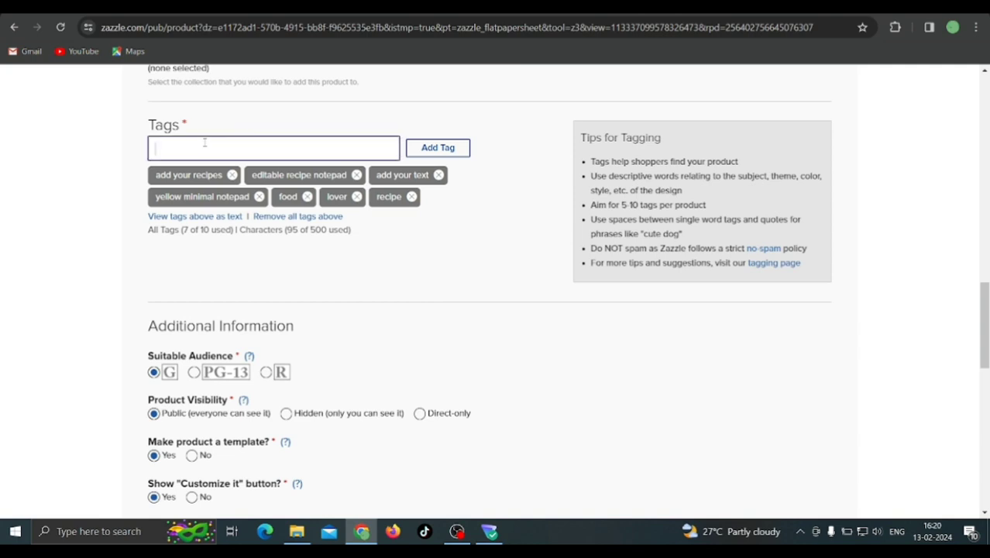
{"action": "type", "text": "\"recipe card\""}
{"action": "key", "text": "Return"}
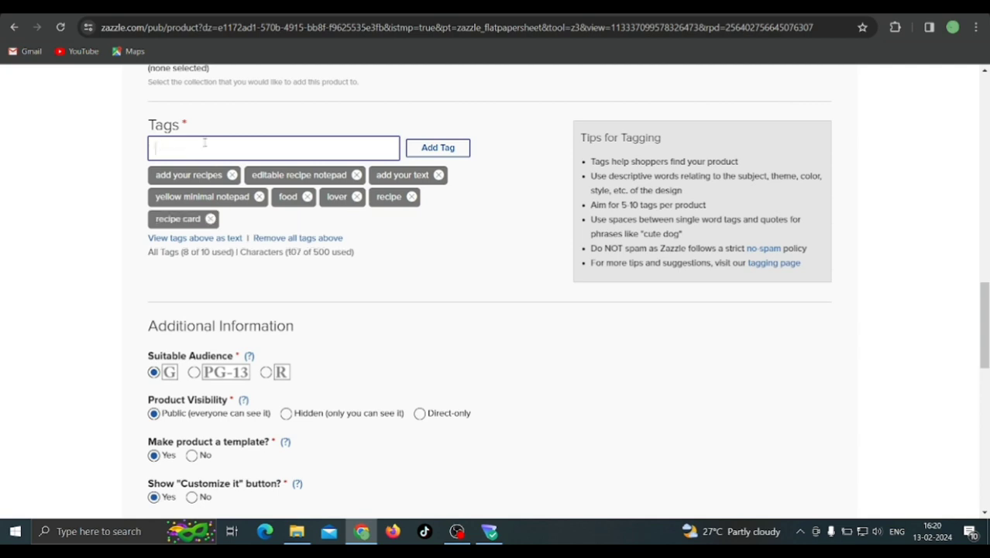
- Accept the publishing rights and User Agreement statement for the paper sheet listing and post the product
{"action": "scroll", "coordinate": [204, 142], "scroll_direction": "up", "scroll_amount": 2}
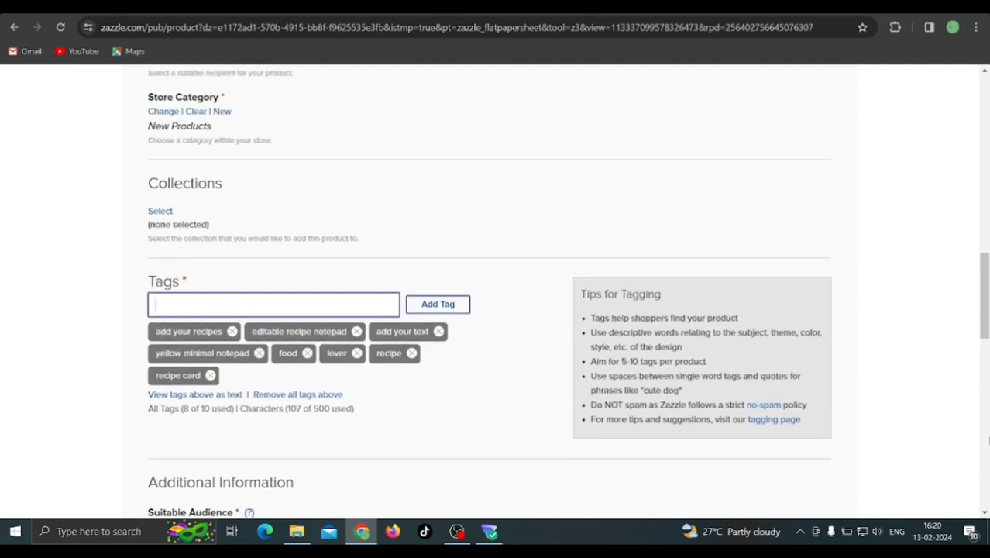
{"action": "scroll", "coordinate": [780, 310], "scroll_direction": "down", "scroll_amount": 10}
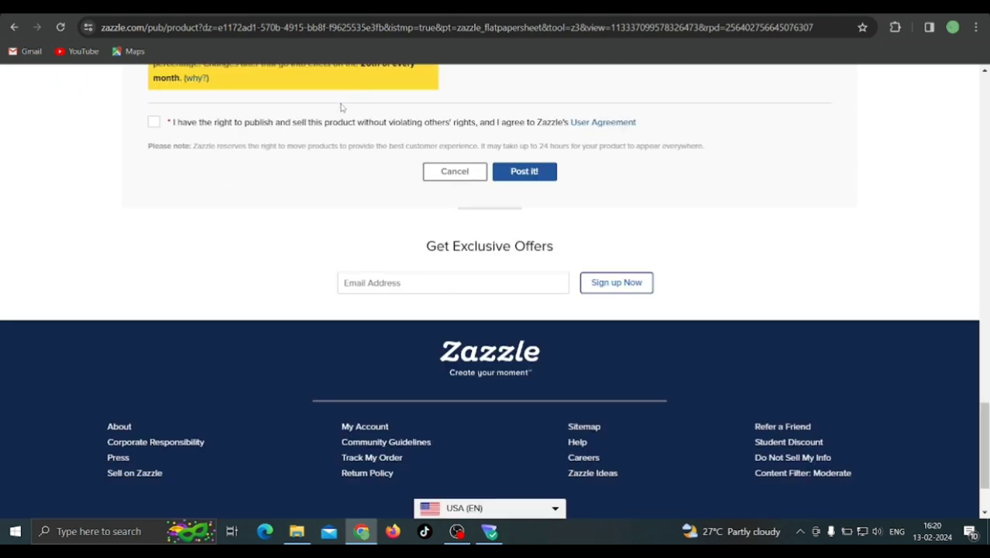
{"action": "left_click", "coordinate": [335, 124]}
{"action": "left_click", "coordinate": [521, 179]}
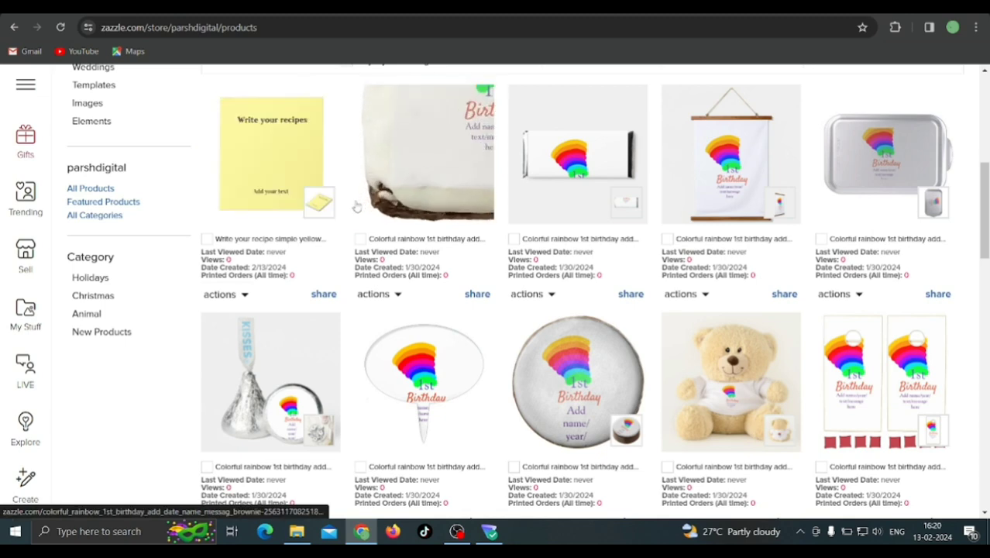
- Refresh the store's product list and review the newly posted recipe paper sheet, spiral notebook and notepad
{"action": "scroll", "coordinate": [357, 205], "scroll_direction": "up", "scroll_amount": 5}
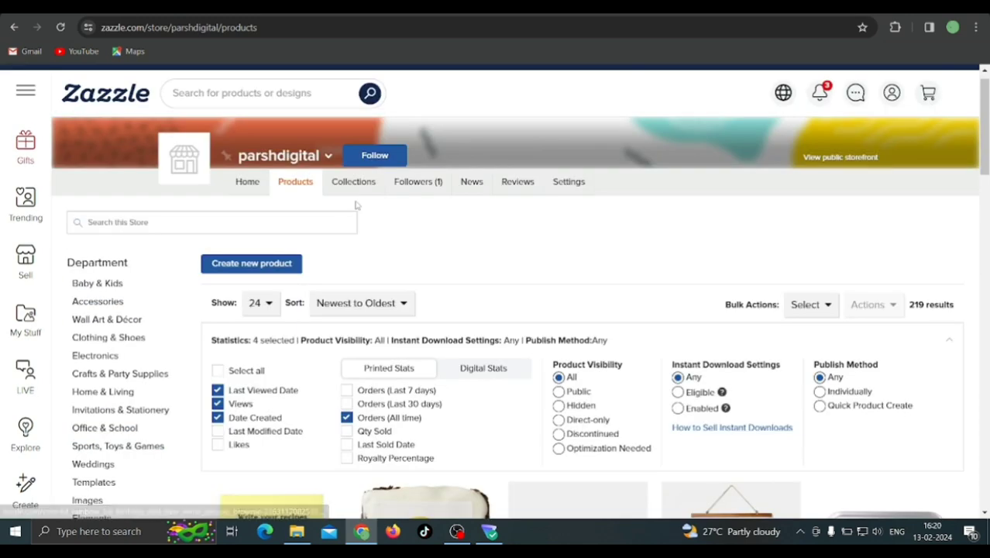
{"action": "left_click", "coordinate": [306, 189]}
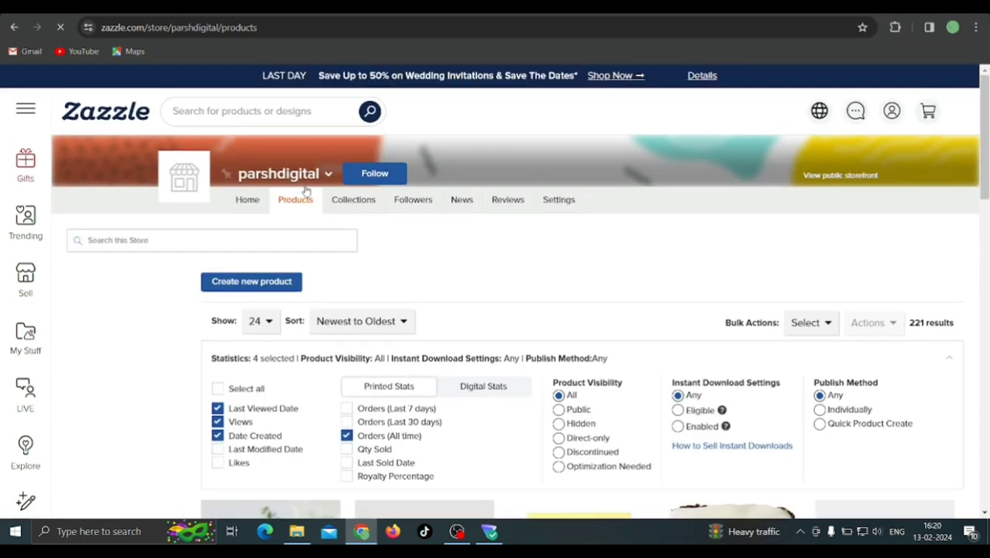
{"action": "scroll", "coordinate": [305, 189], "scroll_direction": "down", "scroll_amount": 2}
{"action": "scroll", "coordinate": [306, 190], "scroll_direction": "down", "scroll_amount": 2}
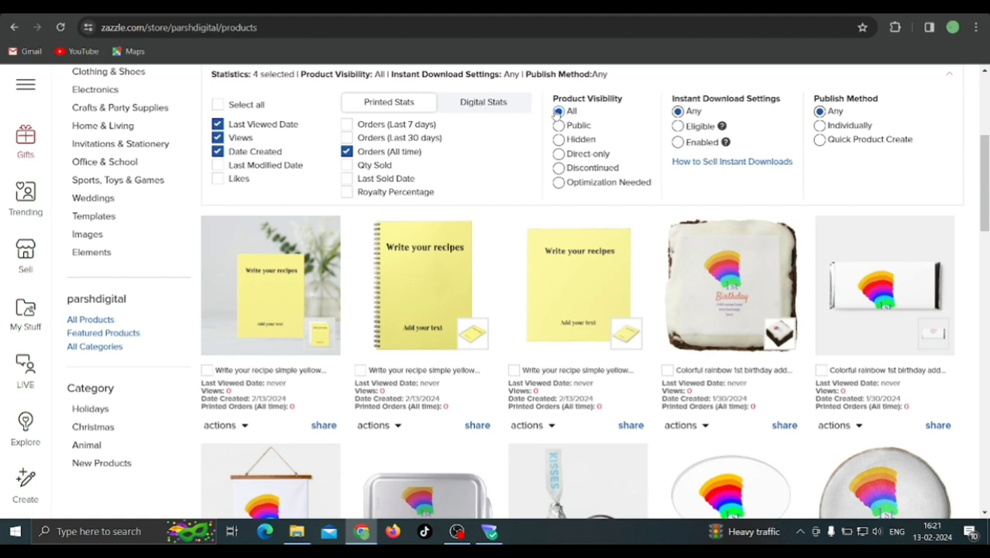
{"action": "scroll", "coordinate": [556, 154], "scroll_direction": "up", "scroll_amount": 3}
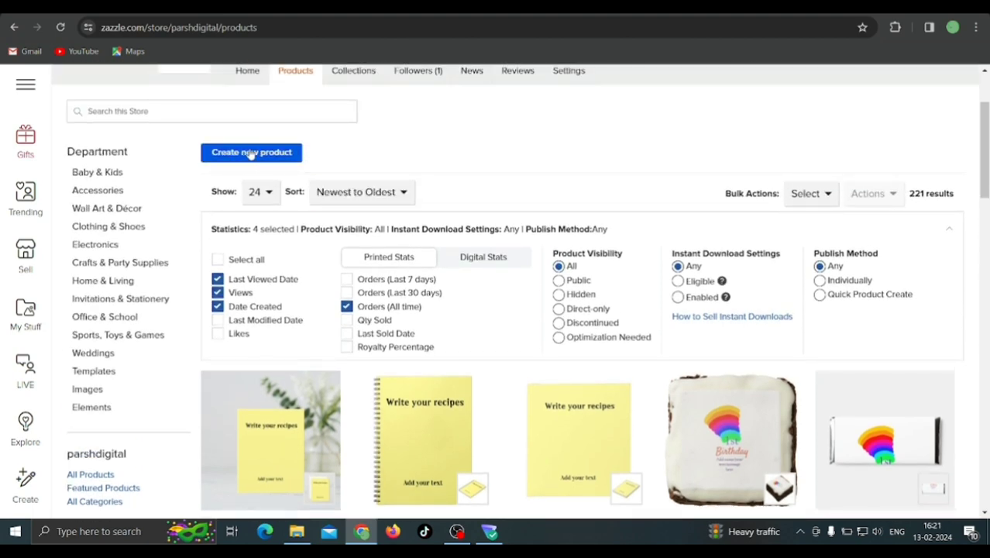
{"action": "scroll", "coordinate": [317, 158], "scroll_direction": "down", "scroll_amount": 1}
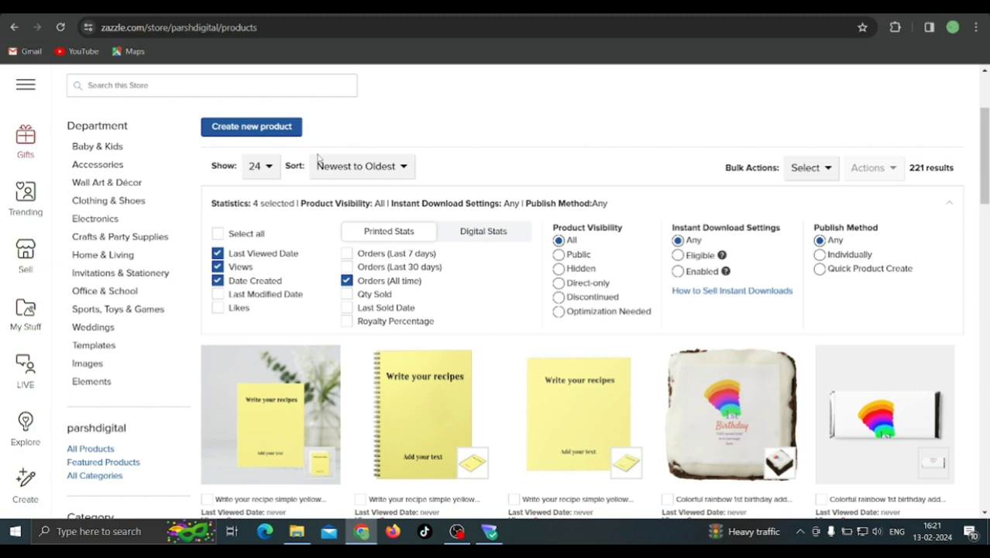
{"action": "scroll", "coordinate": [317, 158], "scroll_direction": "down", "scroll_amount": 3}
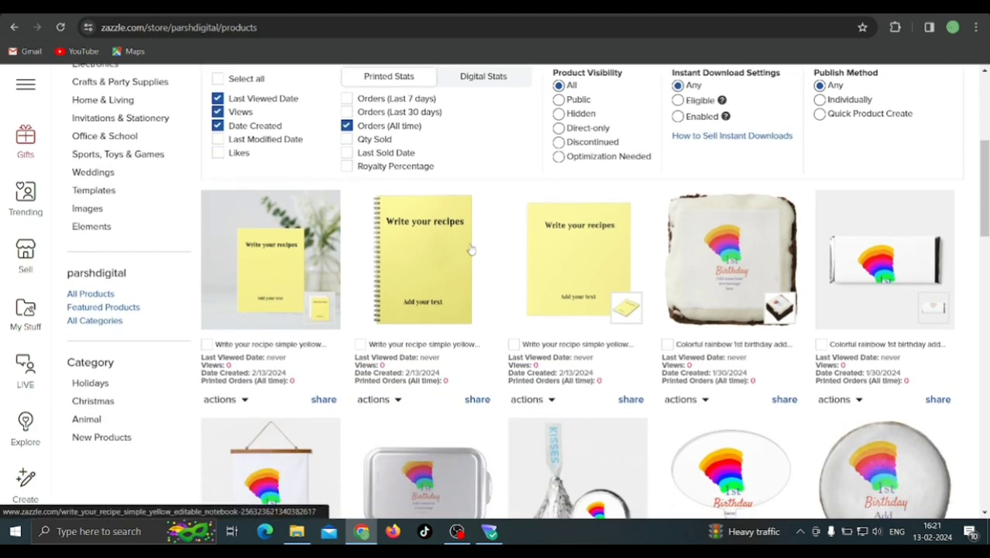
- Open the yellow recipe notepad's product page in a new tab and browse all the products its design can be transferred to
{"action": "right_click", "coordinate": [563, 249]}
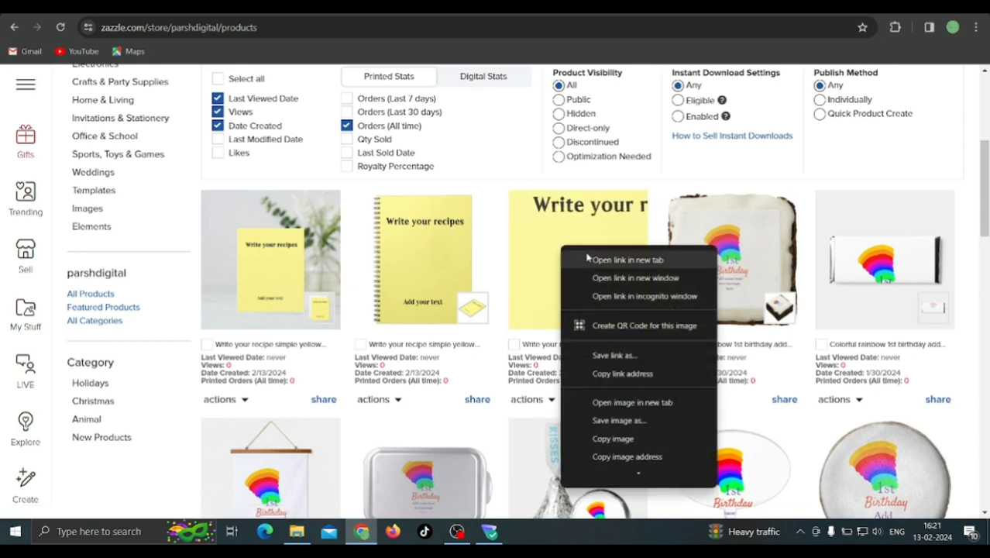
{"action": "left_click", "coordinate": [426, 225]}
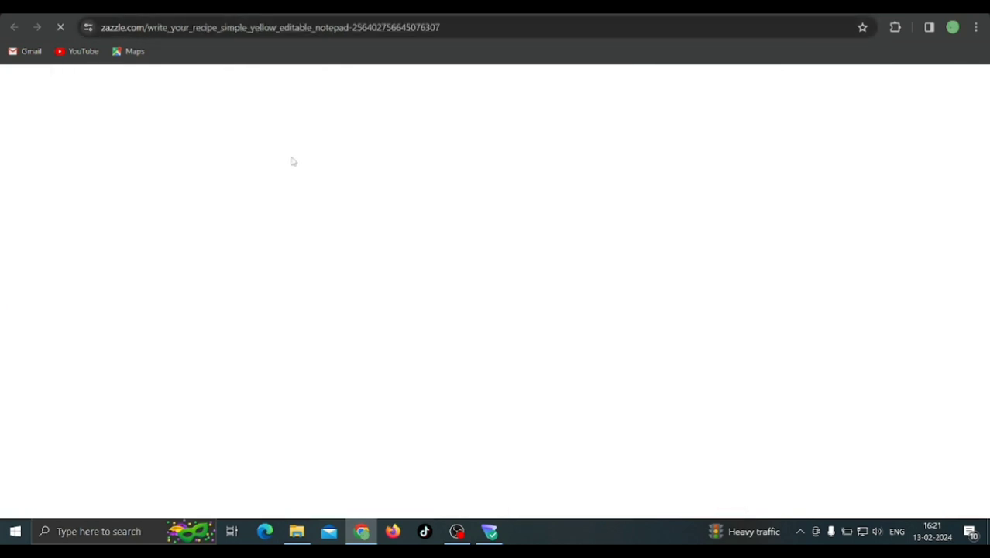
{"action": "scroll", "coordinate": [292, 161], "scroll_direction": "down", "scroll_amount": 2}
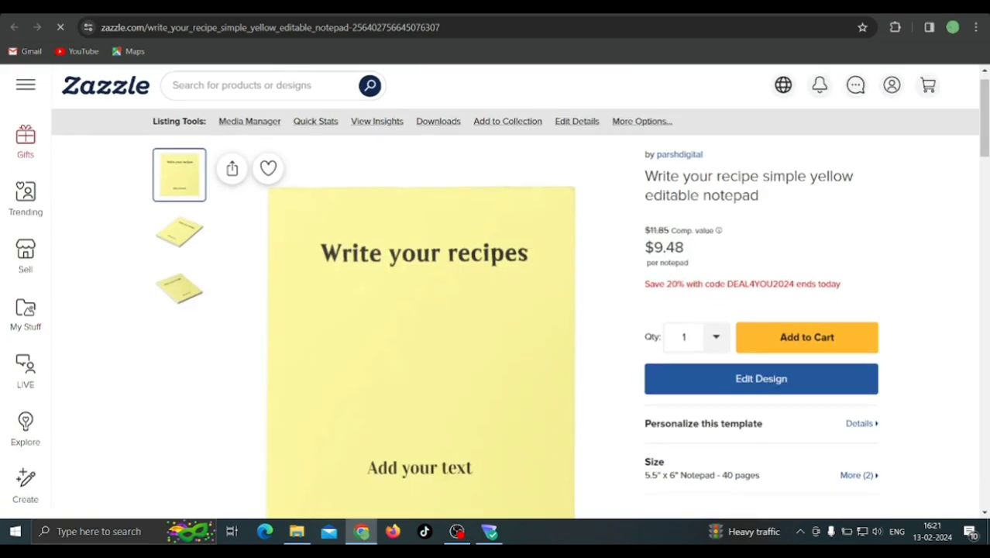
{"action": "scroll", "coordinate": [496, 286], "scroll_direction": "down", "scroll_amount": 3}
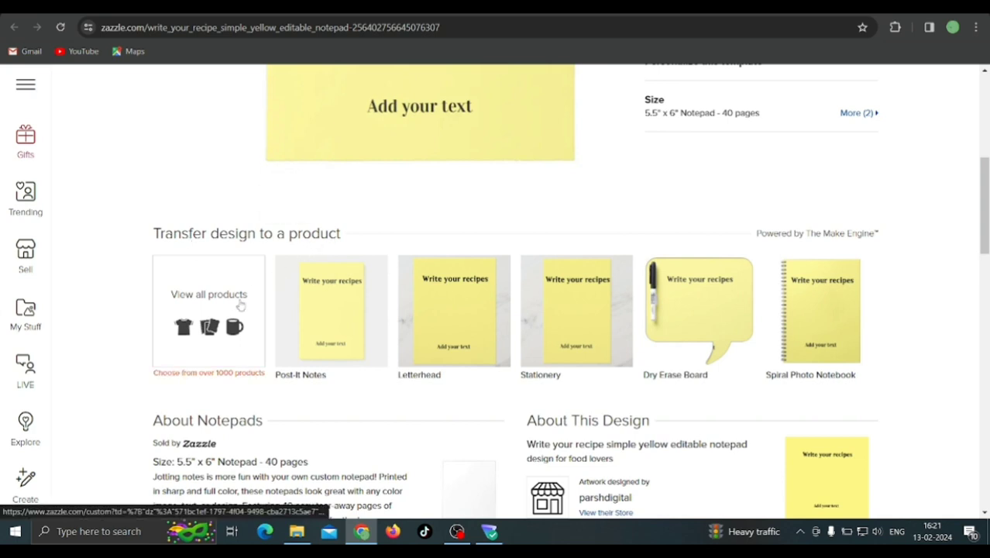
{"action": "left_click", "coordinate": [223, 314]}
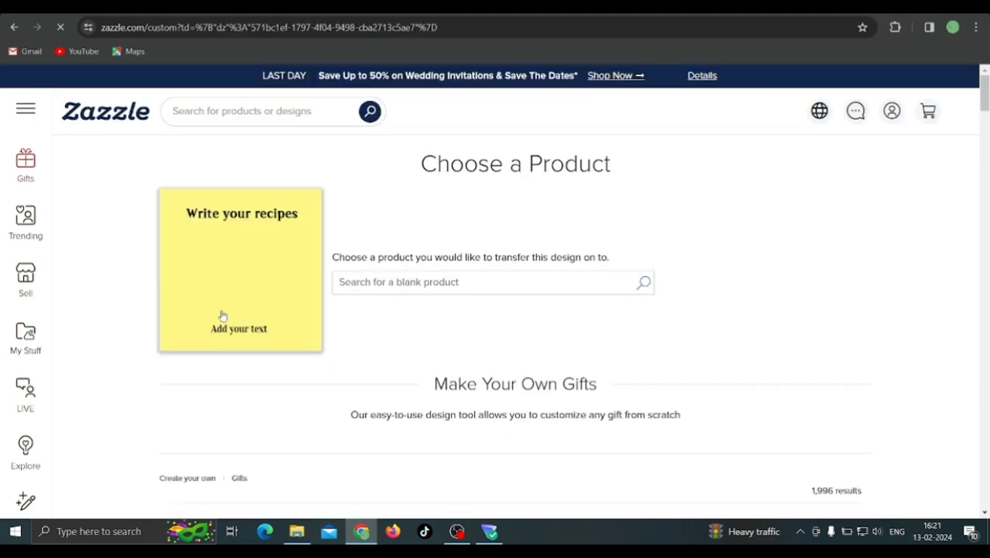
{"action": "scroll", "coordinate": [222, 314], "scroll_direction": "down", "scroll_amount": 3}
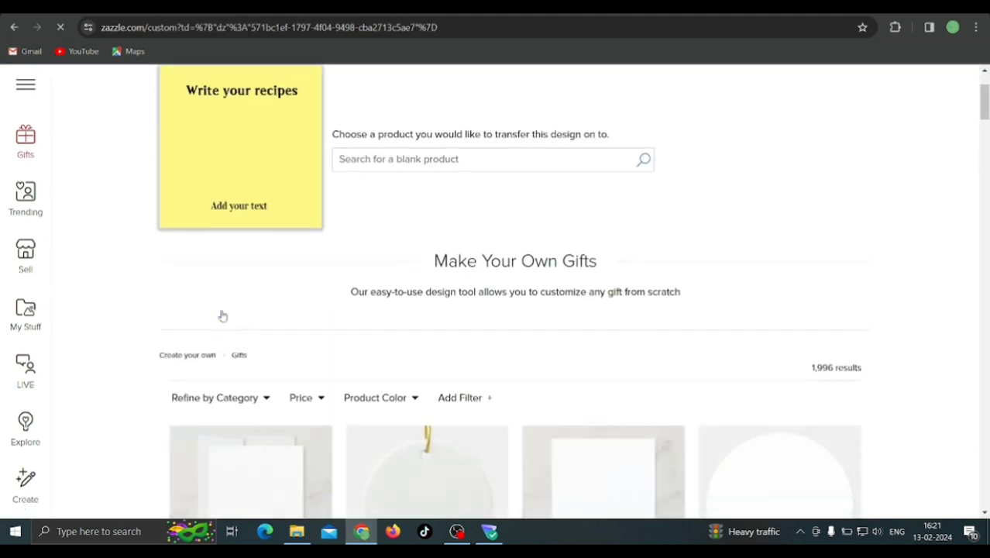
{"action": "scroll", "coordinate": [222, 314], "scroll_direction": "down", "scroll_amount": 1}
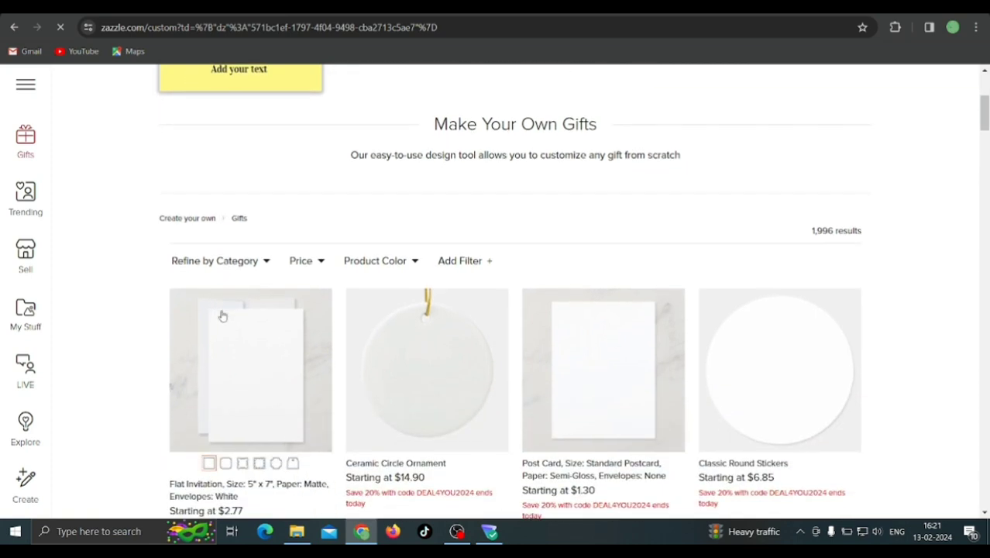